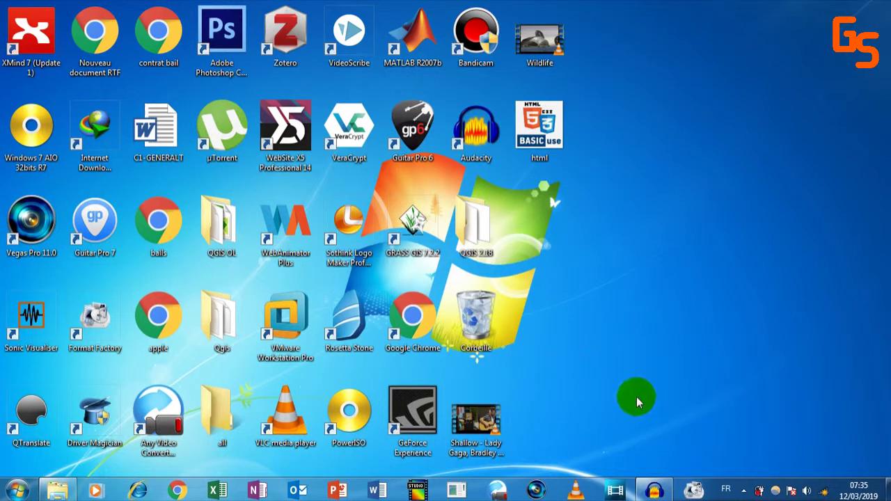
Bring up Format Factory to view its conversion window, and return to the desktop.
{"action": "left_click", "coordinate": [693, 490]}
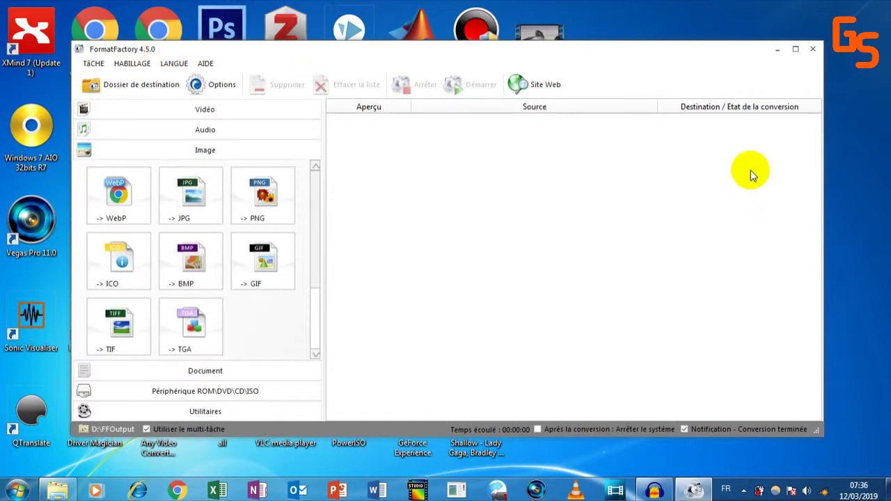
{"action": "left_click", "coordinate": [778, 50]}
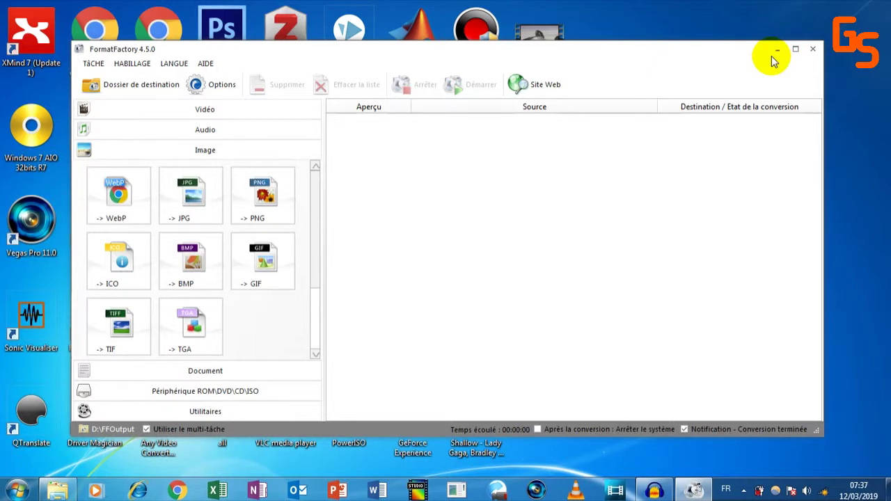
{"action": "left_click", "coordinate": [776, 48]}
Check the file type of the Shallow video on the desktop in its properties, and close them.
{"action": "right_click", "coordinate": [475, 435]}
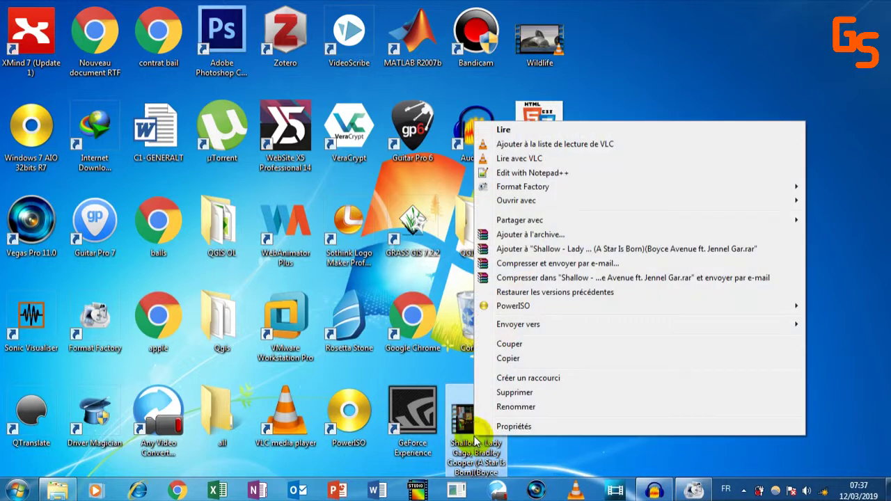
{"action": "left_click", "coordinate": [514, 426]}
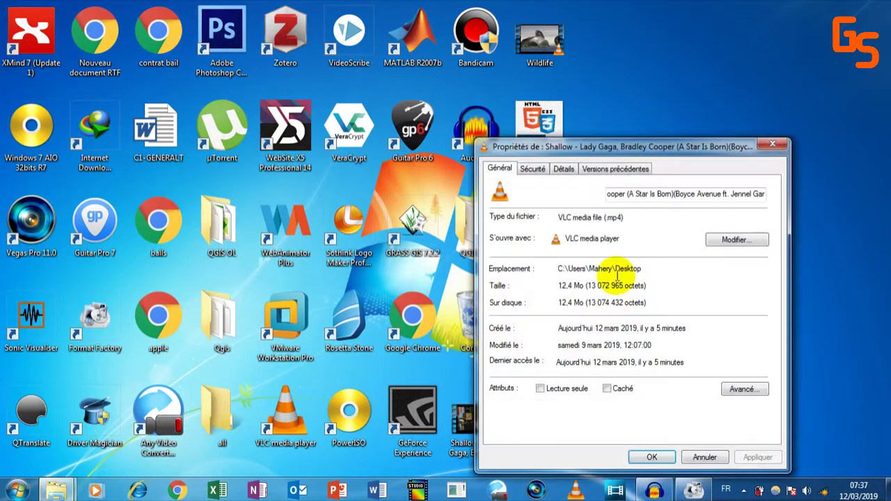
{"action": "left_click_drag", "start_coordinate": [604, 218], "coordinate": [626, 219]}
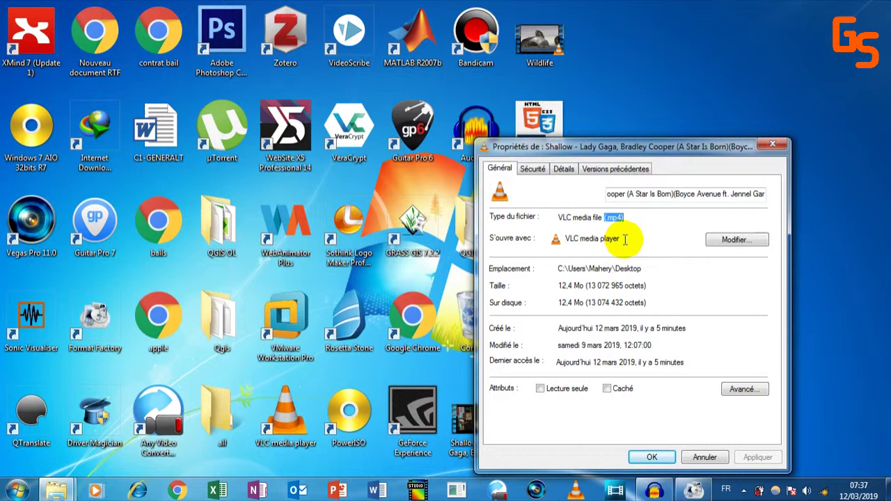
{"action": "left_click", "coordinate": [774, 147]}
Check the file type of the Wildlife video on the desktop in its properties, and close them.
{"action": "right_click", "coordinate": [540, 35]}
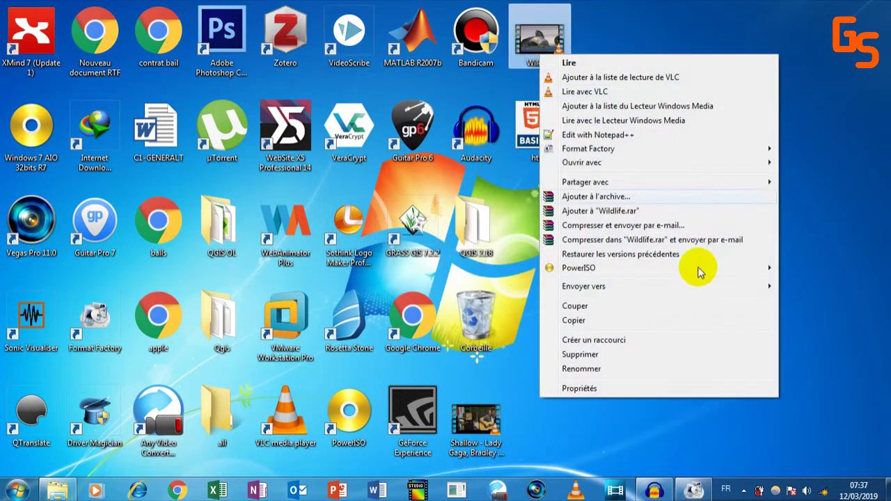
{"action": "left_click", "coordinate": [613, 388]}
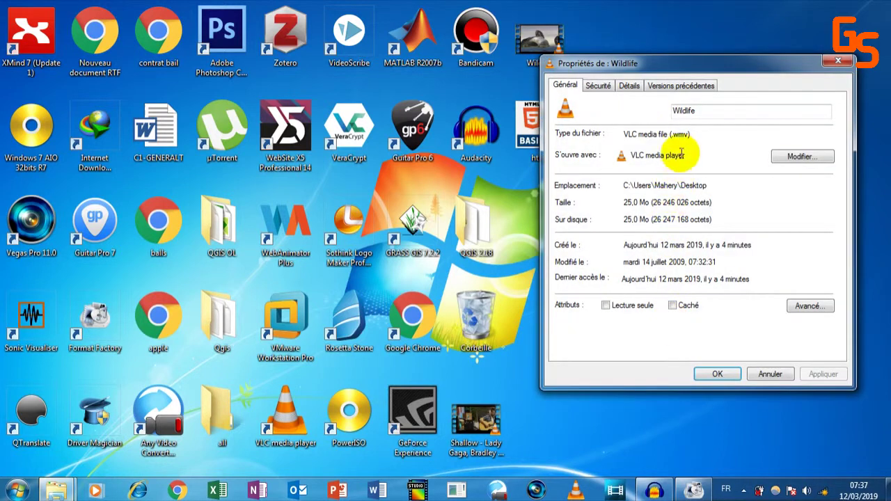
{"action": "double_click", "coordinate": [689, 133]}
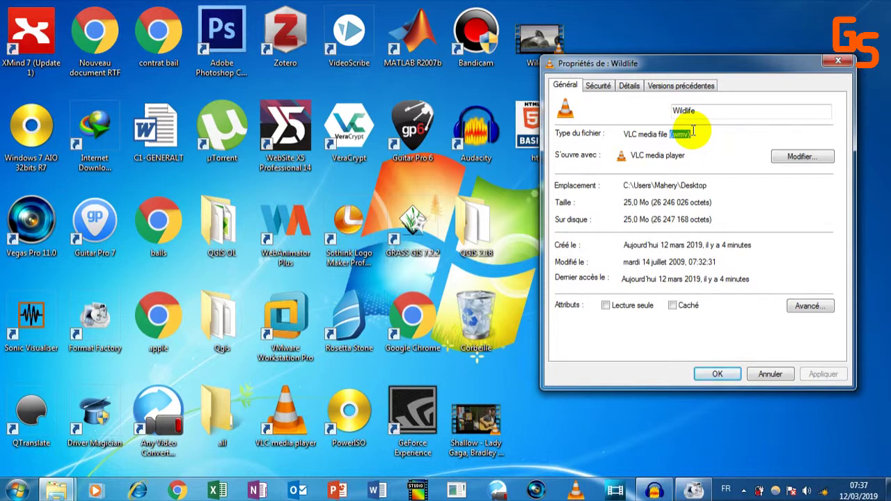
{"action": "left_click", "coordinate": [838, 61]}
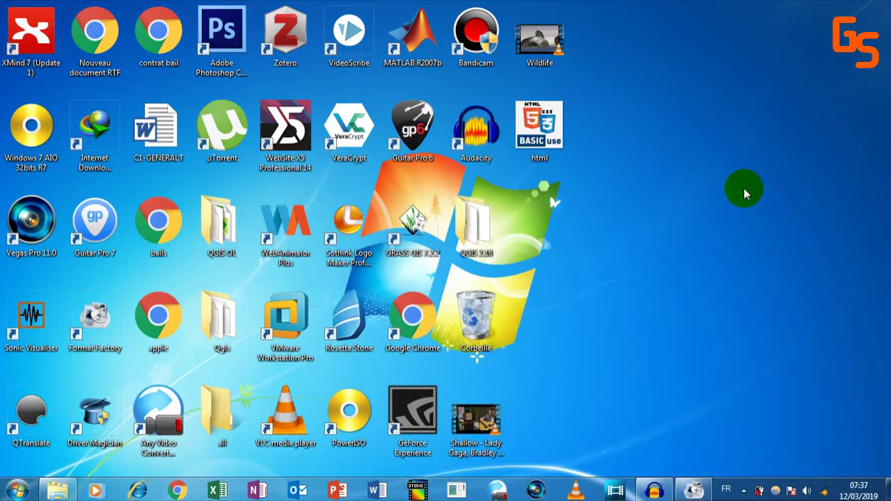
{"action": "left_click", "coordinate": [691, 491]}
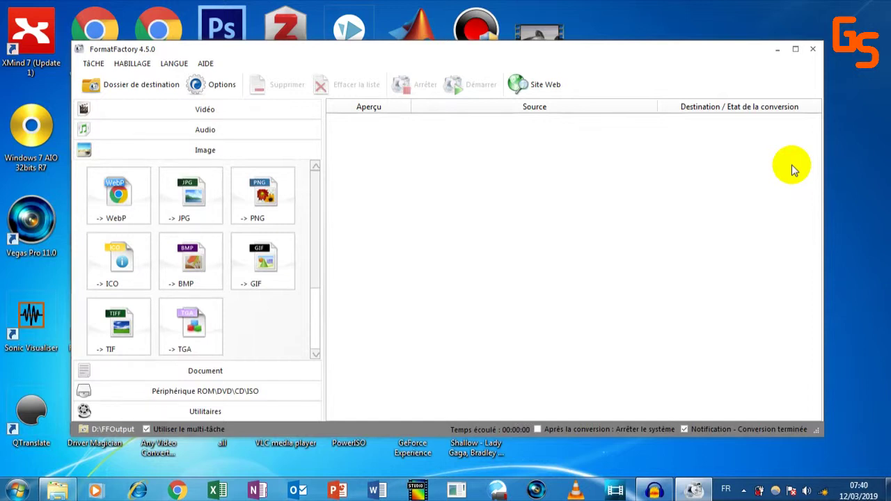
{"action": "left_click", "coordinate": [777, 52]}
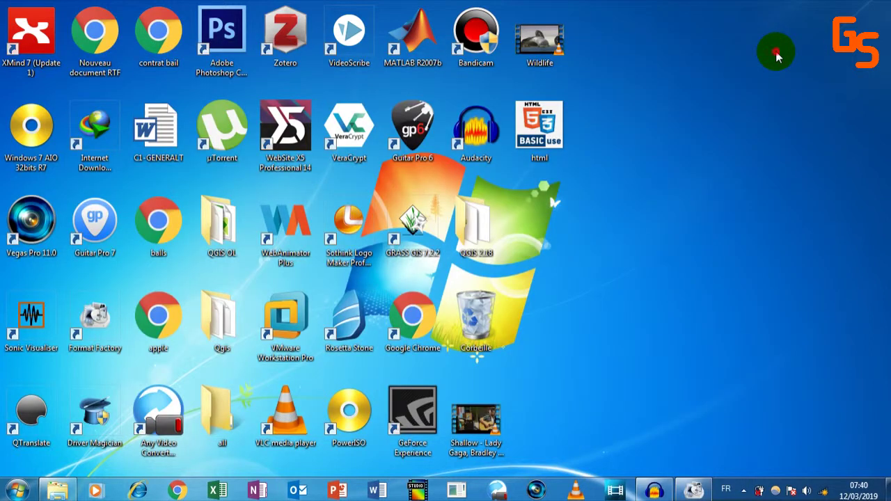
Play the desktop's Shallow video in VLC, lower the volume to 45%, and stop and close the player.
{"action": "double_click", "coordinate": [470, 435]}
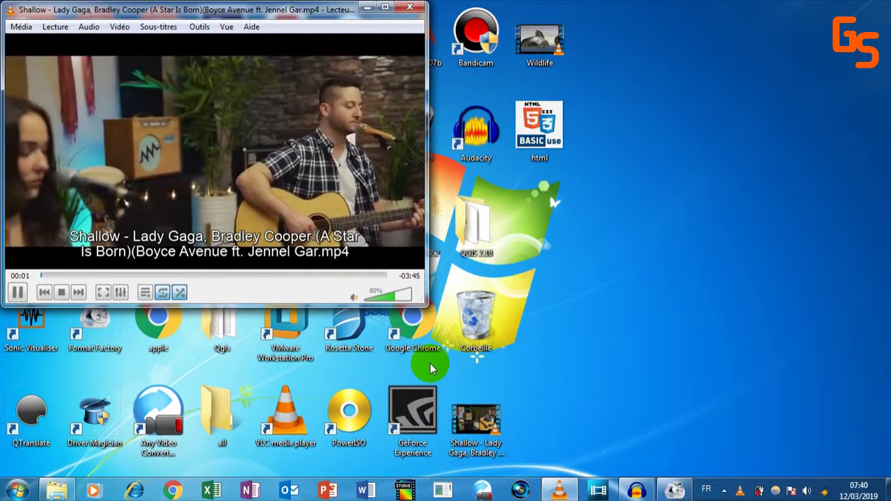
{"action": "scroll", "coordinate": [308, 232], "scroll_direction": "down", "scroll_amount": 3}
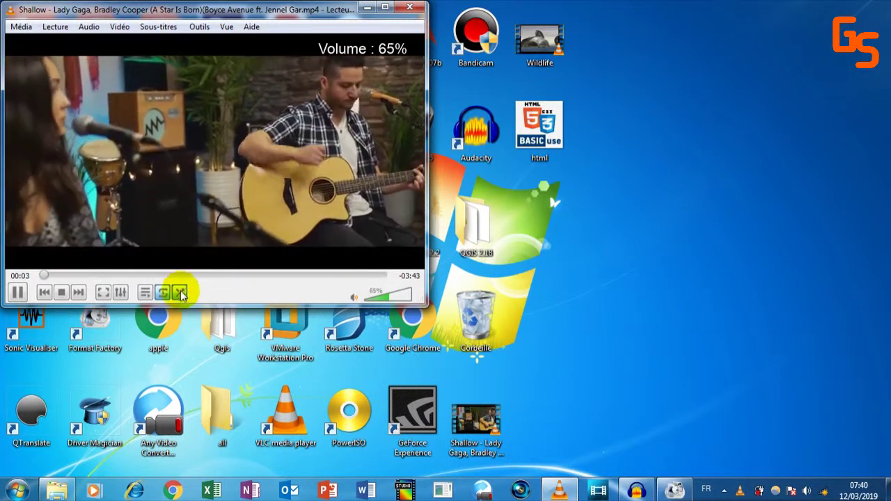
{"action": "scroll", "coordinate": [180, 294], "scroll_direction": "down", "scroll_amount": 11}
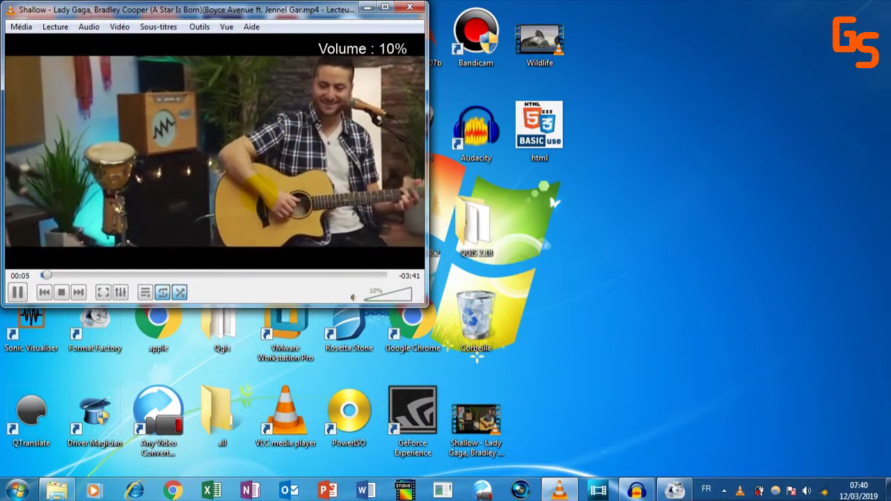
{"action": "scroll", "coordinate": [214, 153], "scroll_direction": "up", "scroll_amount": 3}
{"action": "scroll", "coordinate": [214, 153], "scroll_direction": "up", "scroll_amount": 4}
{"action": "left_click", "coordinate": [76, 293]}
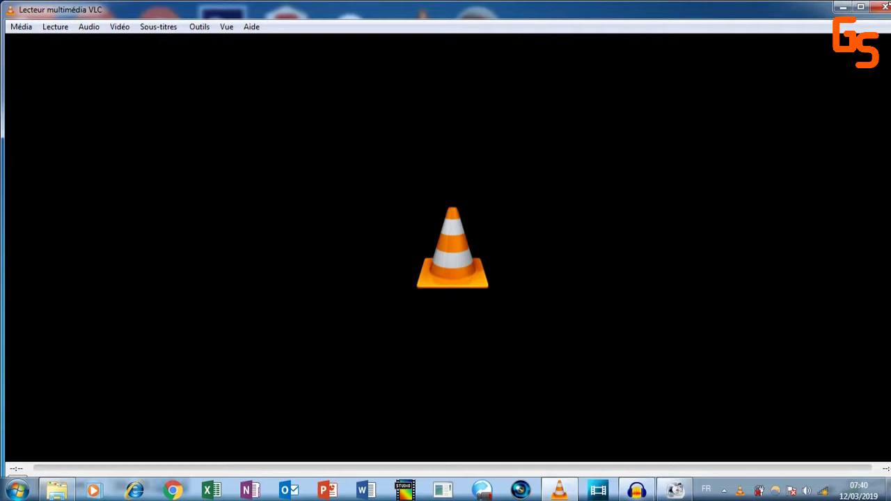
{"action": "left_click", "coordinate": [878, 6]}
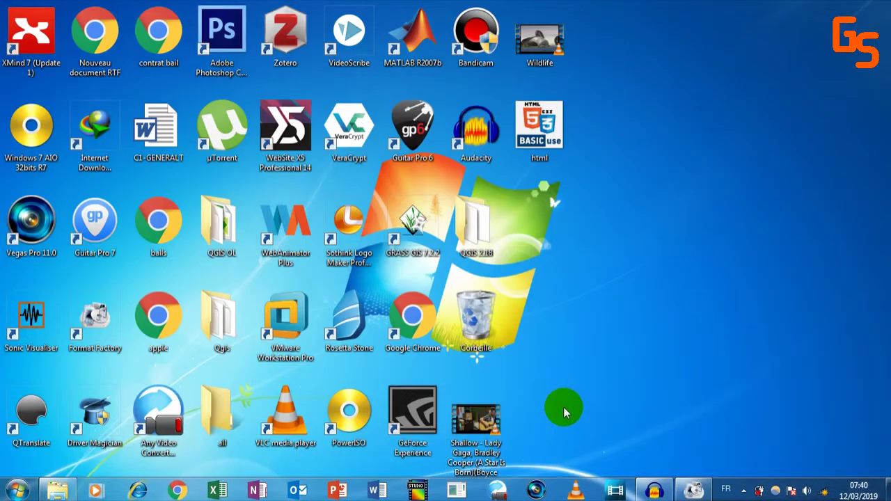
Narrow the Format Factory window to uncover the Shallow video on the desktop, and add that video for conversion.
{"action": "left_click", "coordinate": [693, 490]}
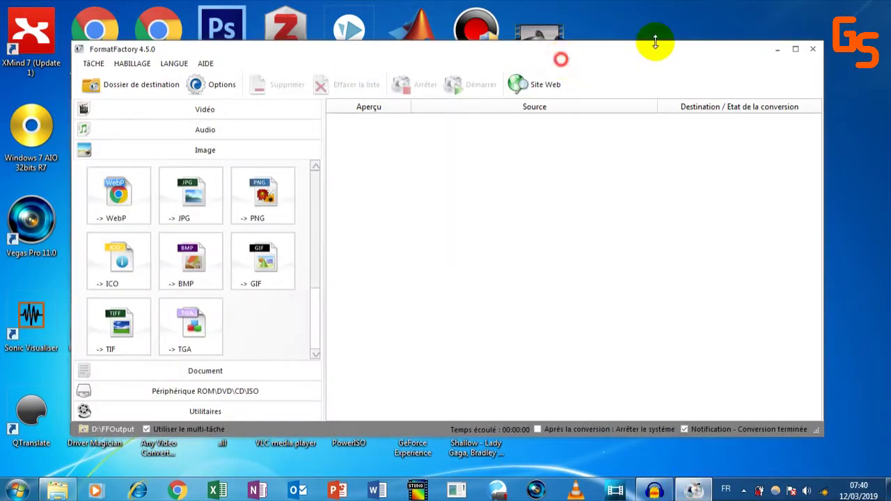
{"action": "left_click_drag", "start_coordinate": [72, 242], "coordinate": [174, 156]}
{"action": "left_click_drag", "start_coordinate": [476, 467], "coordinate": [622, 299]}
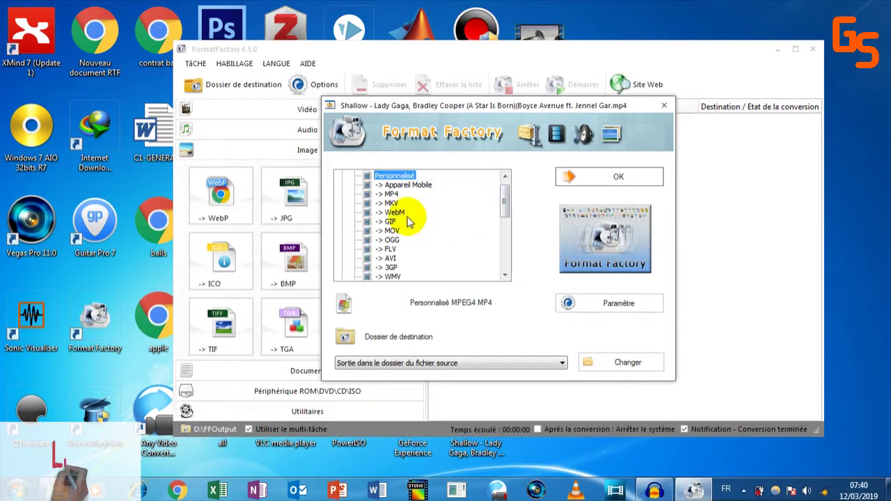
Choose MP3 from the audio formats as the output format for the Shallow video.
{"action": "left_click_drag", "start_coordinate": [506, 200], "coordinate": [506, 216]}
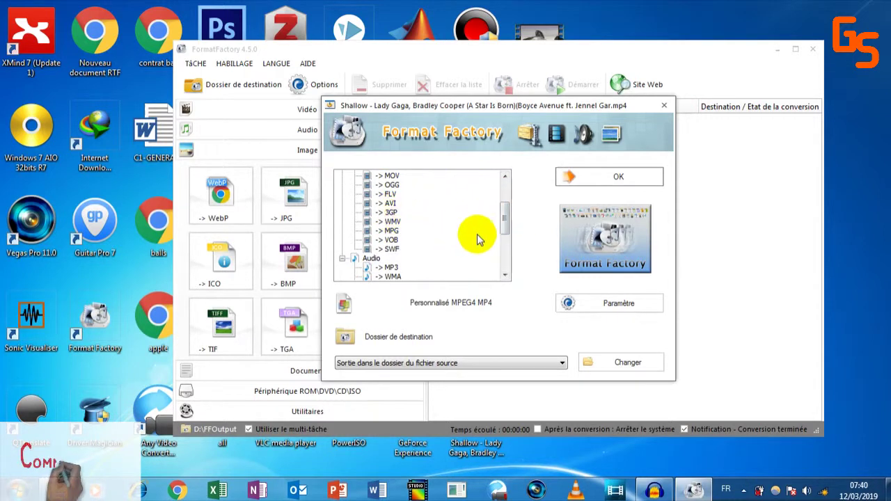
{"action": "left_click_drag", "start_coordinate": [507, 209], "coordinate": [511, 222]}
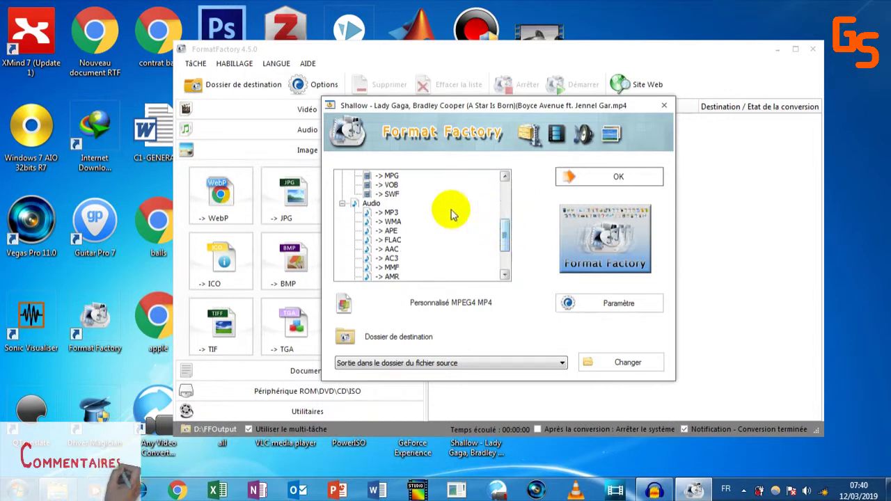
{"action": "left_click", "coordinate": [392, 213]}
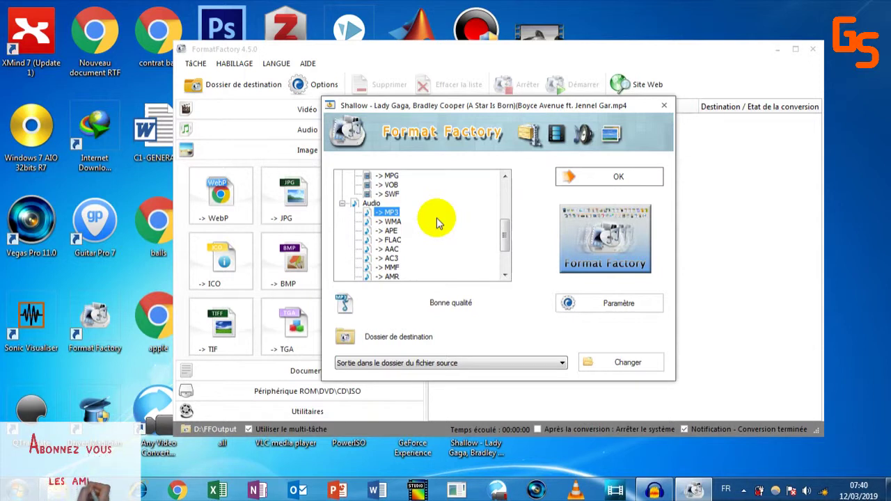
{"action": "left_click", "coordinate": [584, 189]}
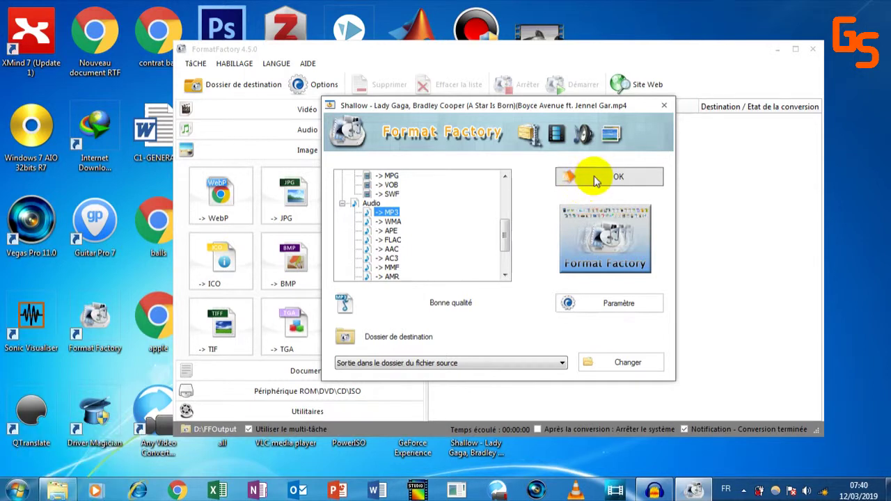
Review the MP3 audio parameters and available quality profiles, keeping the Bonne qualité profile.
{"action": "left_click", "coordinate": [605, 299]}
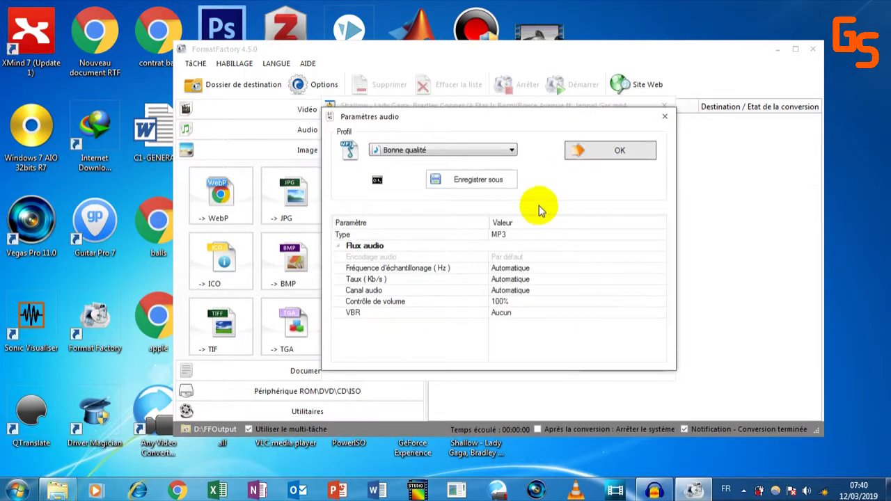
{"action": "left_click", "coordinate": [664, 119]}
{"action": "left_click", "coordinate": [390, 212]}
{"action": "left_click", "coordinate": [567, 301]}
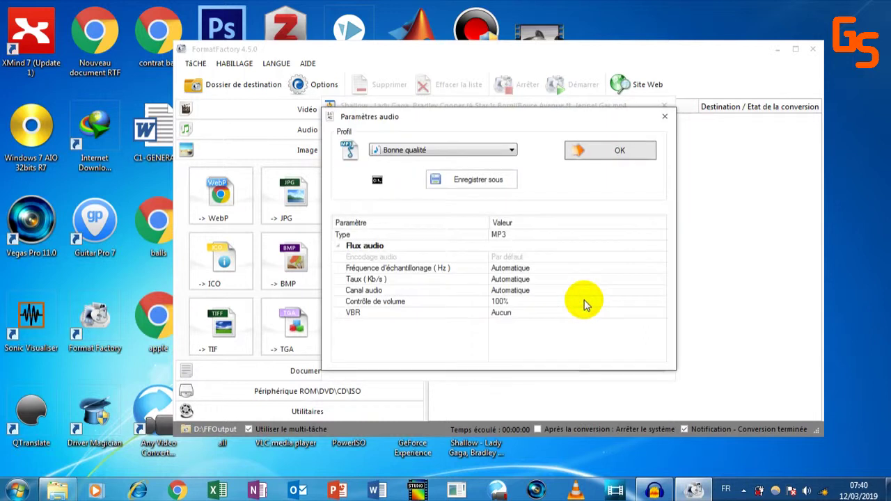
{"action": "left_click", "coordinate": [446, 154]}
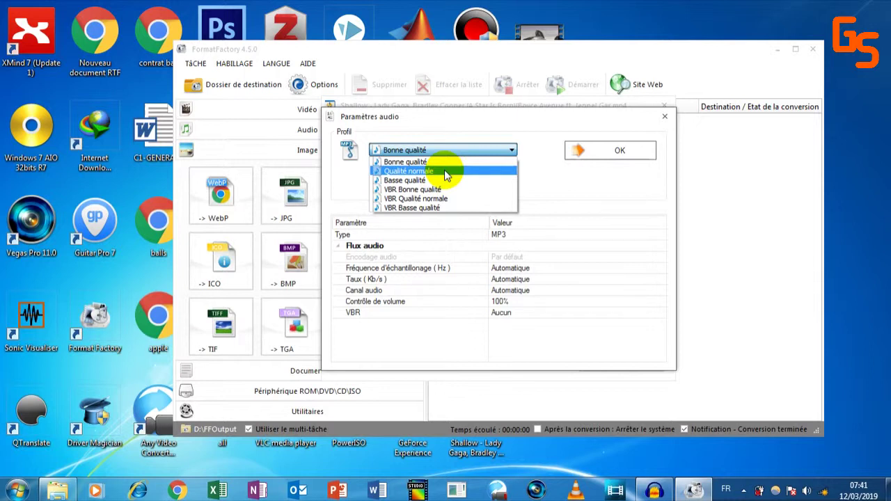
{"action": "left_click", "coordinate": [621, 159]}
{"action": "left_click", "coordinate": [608, 155]}
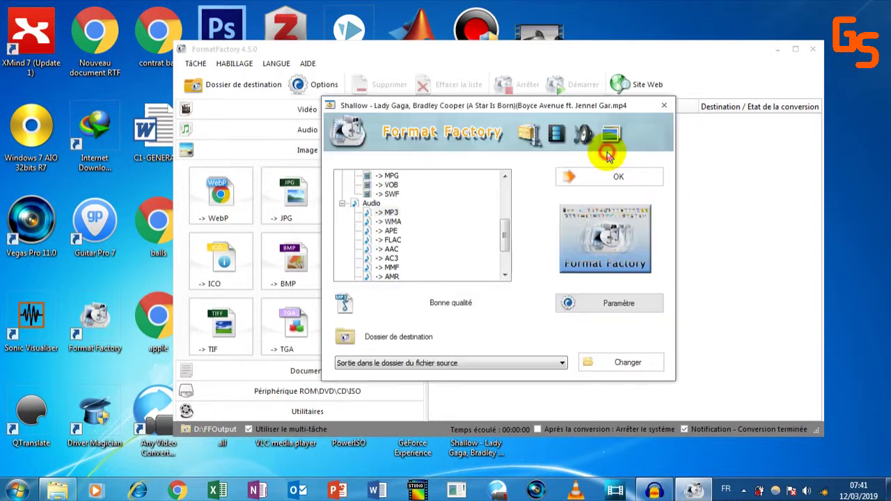
Add the Shallow MP3 conversion to the task list and start converting it.
{"action": "left_click", "coordinate": [615, 175]}
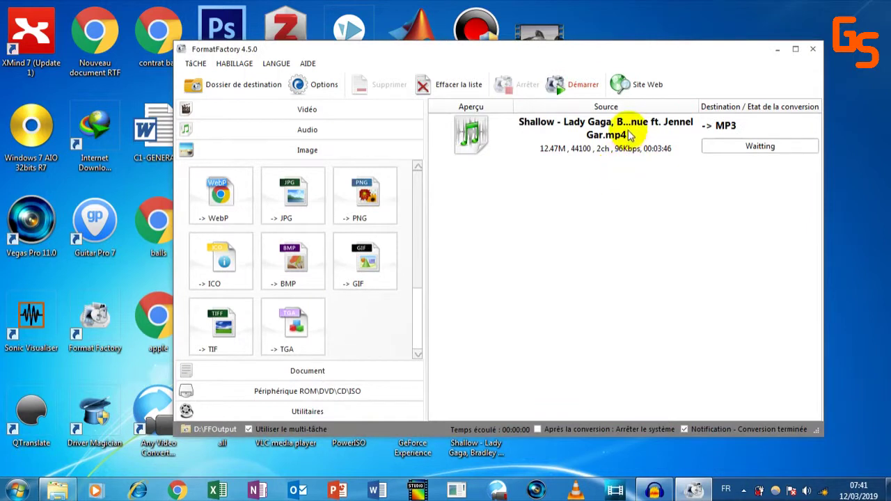
{"action": "left_click", "coordinate": [630, 135]}
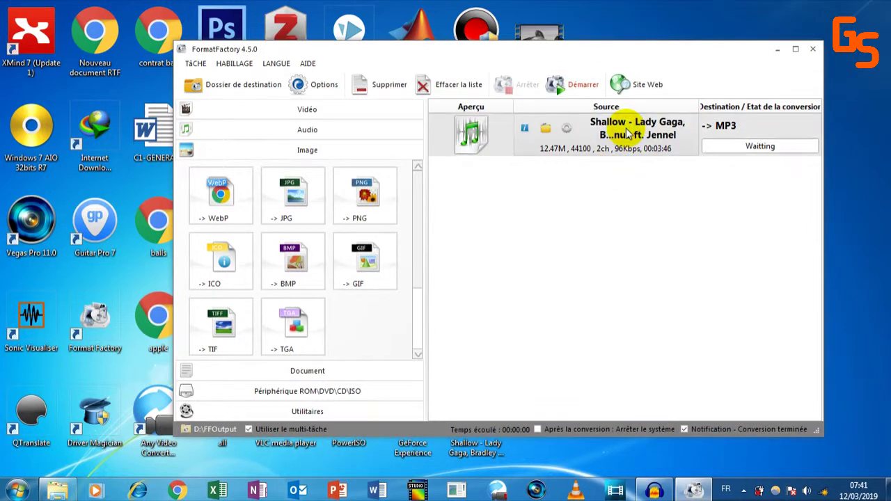
{"action": "left_click", "coordinate": [581, 85]}
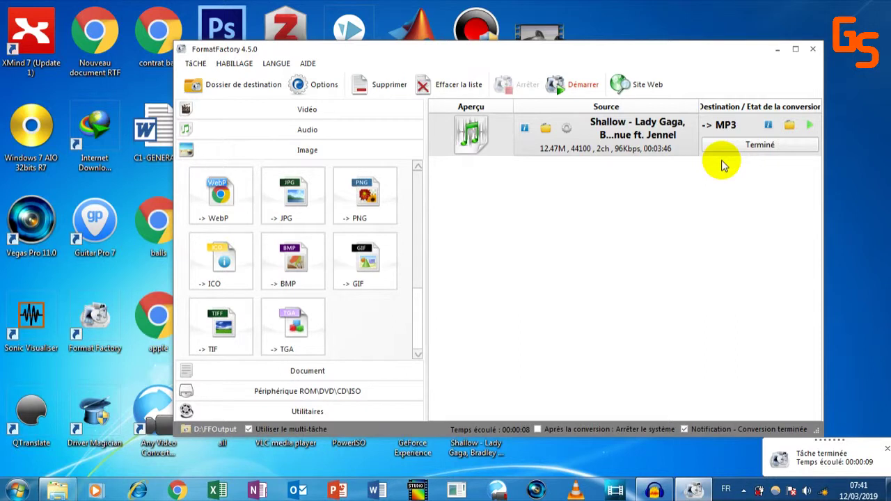
View the converted MP3 in its destination folder, close the folder, and minimize Format Factory.
{"action": "left_click", "coordinate": [720, 161]}
{"action": "right_click", "coordinate": [633, 118]}
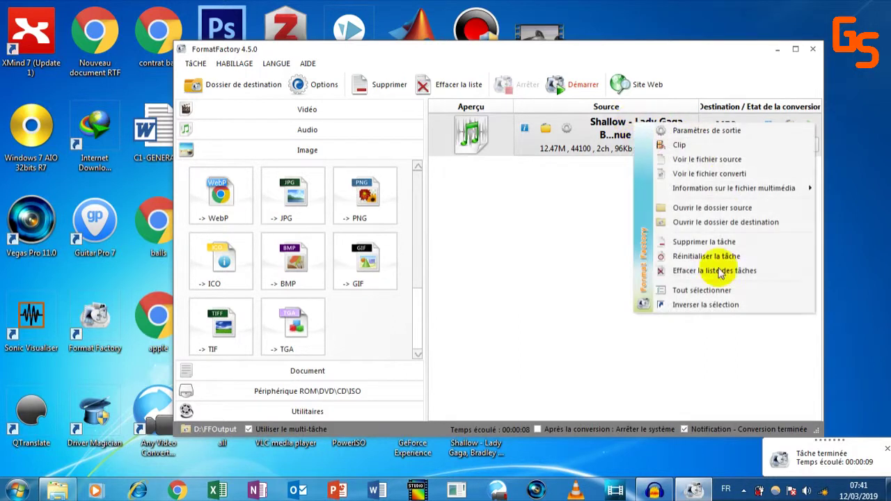
{"action": "left_click", "coordinate": [723, 223]}
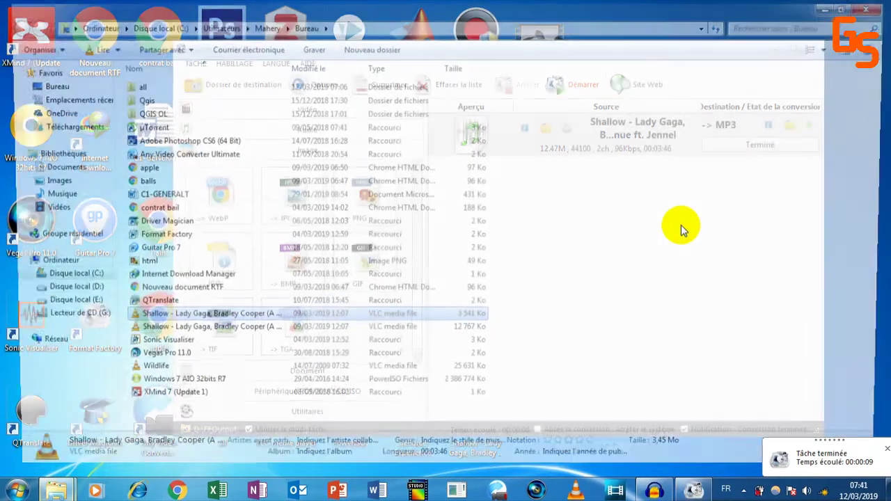
{"action": "left_click", "coordinate": [878, 6]}
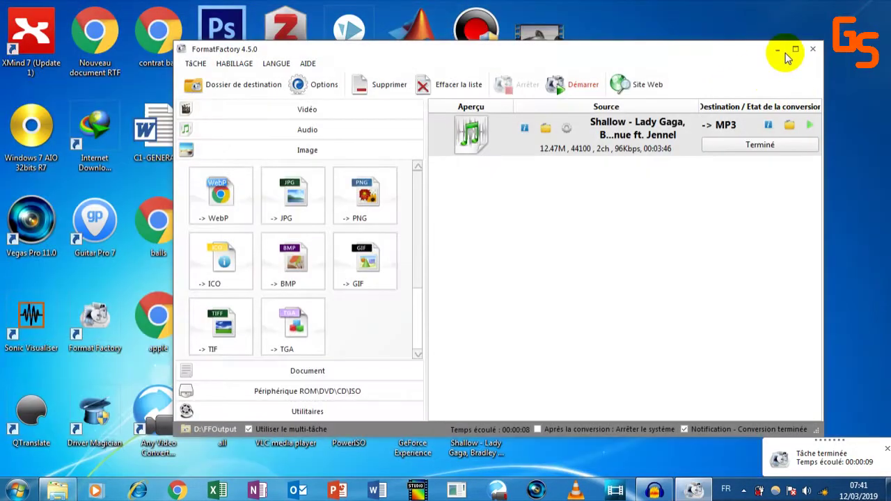
{"action": "left_click", "coordinate": [785, 53]}
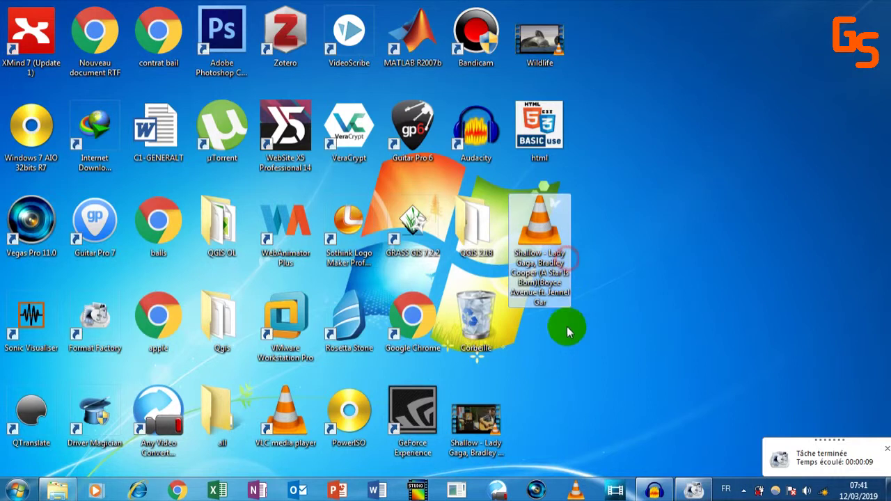
Play the original Shallow MP4 video, skip ahead through it, and close the player.
{"action": "double_click", "coordinate": [496, 430]}
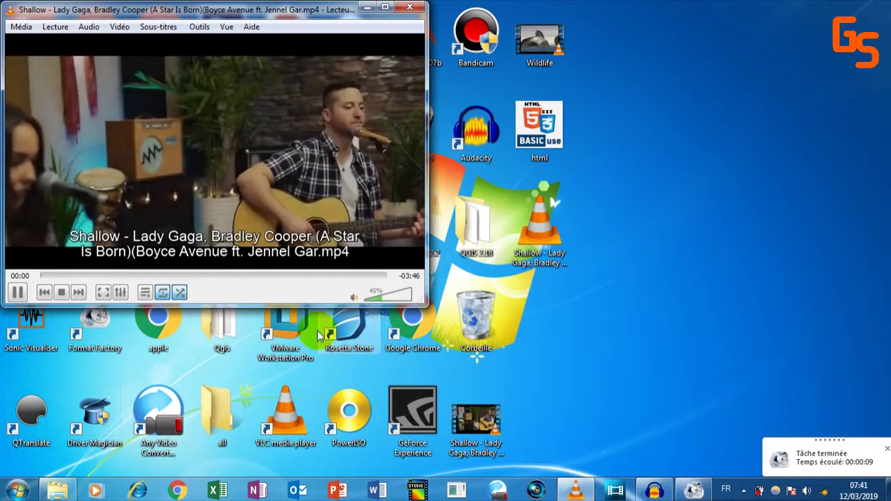
{"action": "scroll", "coordinate": [190, 278], "scroll_direction": "up", "scroll_amount": 8}
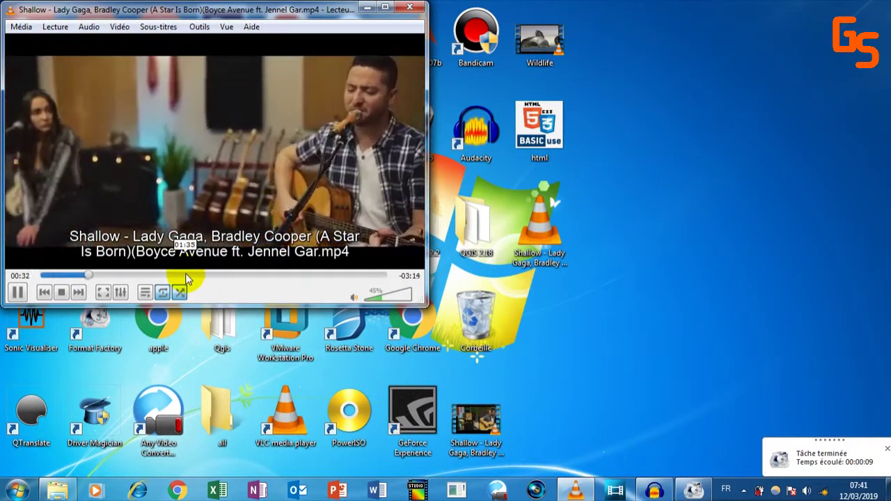
{"action": "scroll", "coordinate": [186, 279], "scroll_direction": "up", "scroll_amount": 4}
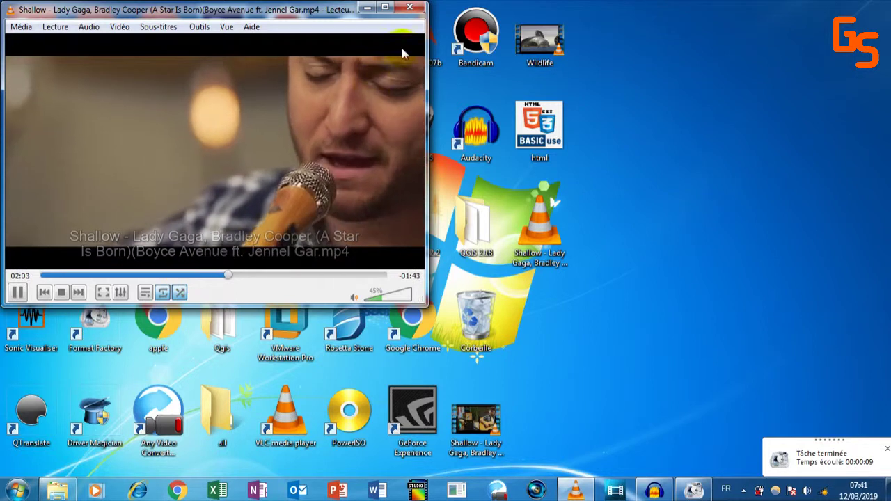
{"action": "left_click", "coordinate": [424, 9]}
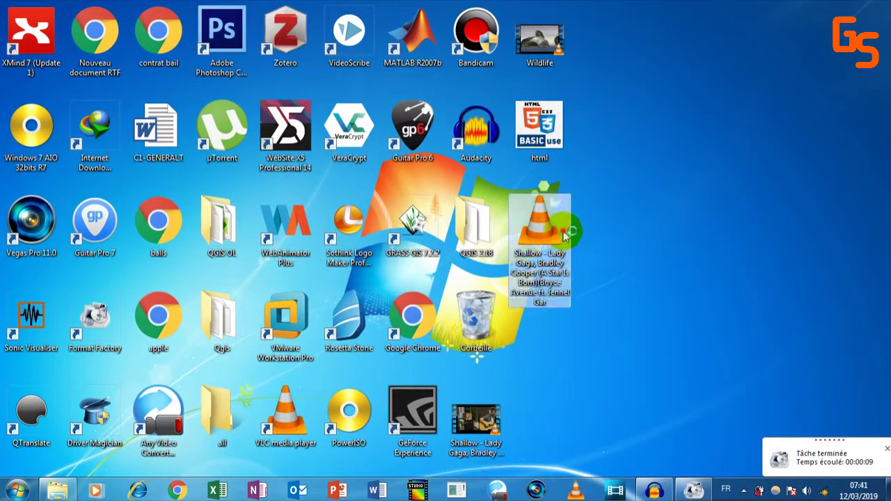
Play the converted Shallow MP3 from the desktop to check its audio, then close the player.
{"action": "double_click", "coordinate": [562, 234]}
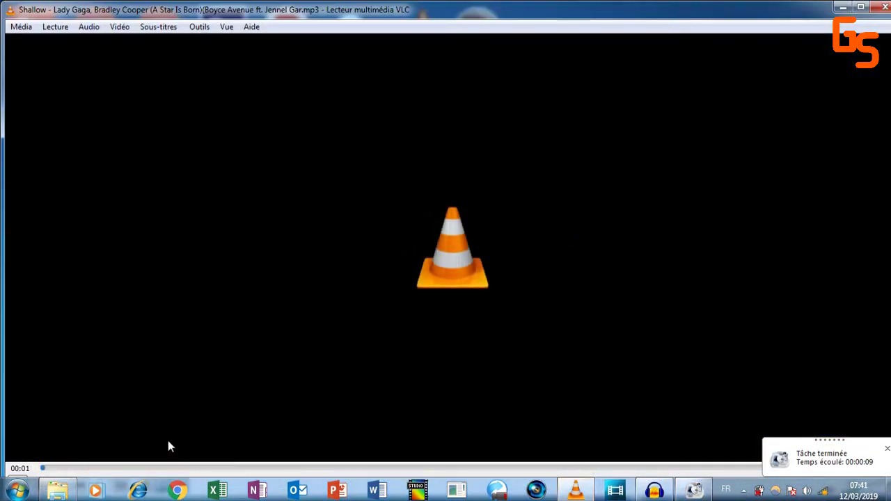
{"action": "left_click", "coordinate": [288, 352]}
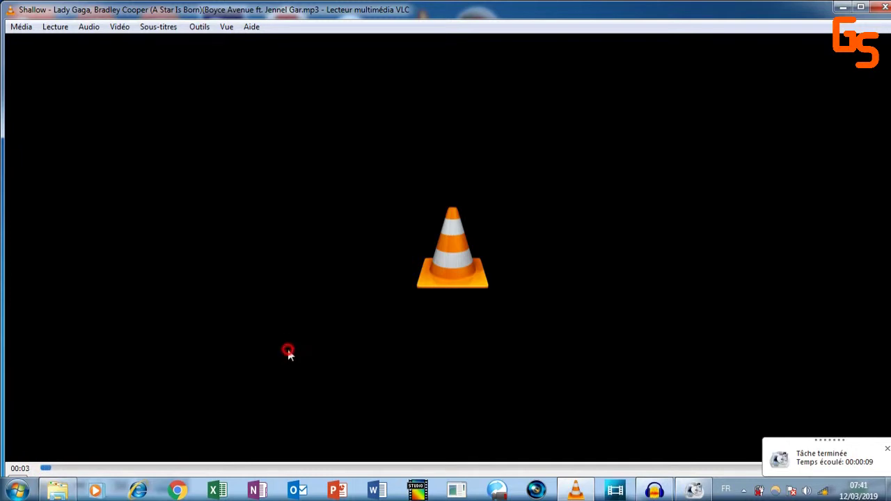
{"action": "left_click", "coordinate": [886, 7]}
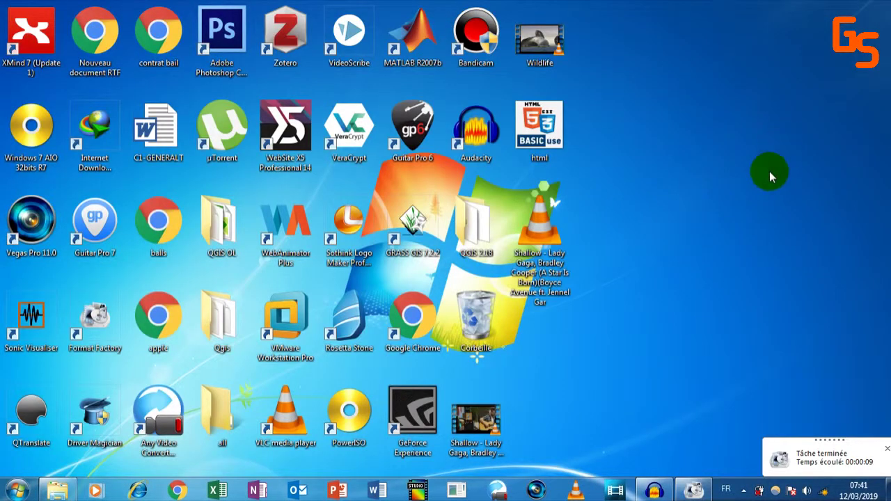
Check the file size of the original Shallow MP4 in its properties, then close them.
{"action": "right_click", "coordinate": [493, 420]}
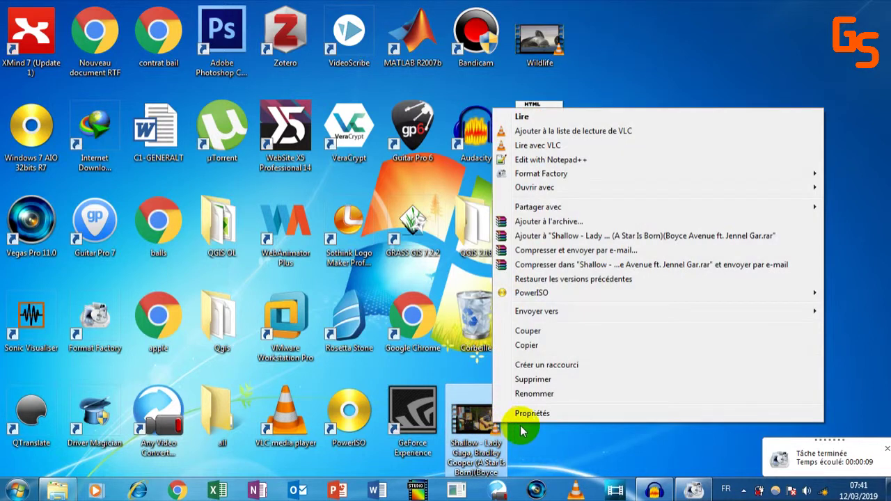
{"action": "left_click", "coordinate": [541, 415]}
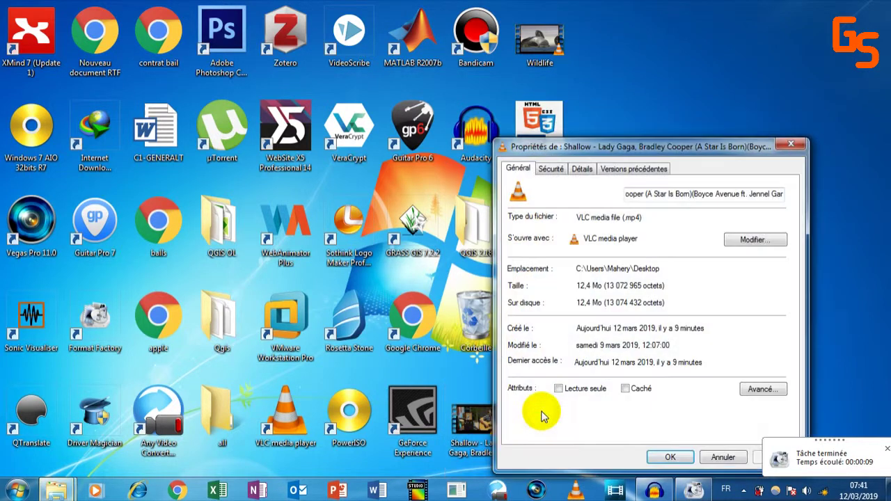
{"action": "left_click", "coordinate": [577, 286]}
{"action": "left_click_drag", "start_coordinate": [588, 284], "coordinate": [590, 286]}
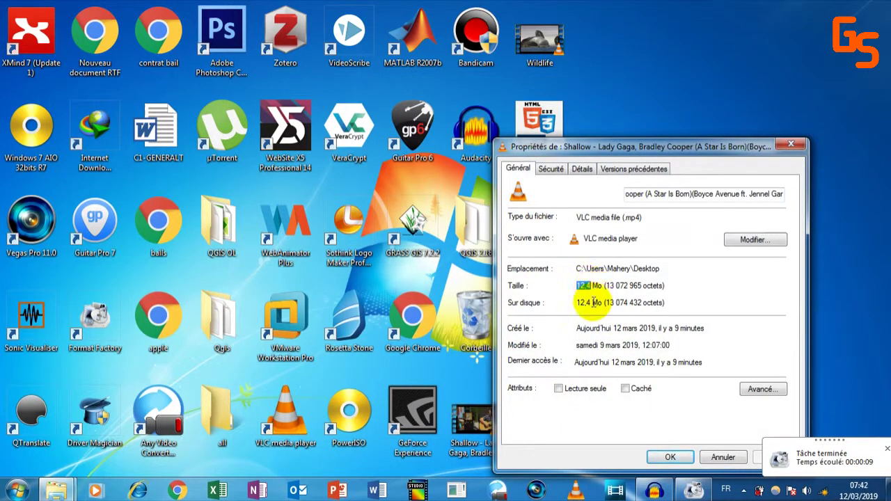
{"action": "left_click", "coordinate": [607, 277]}
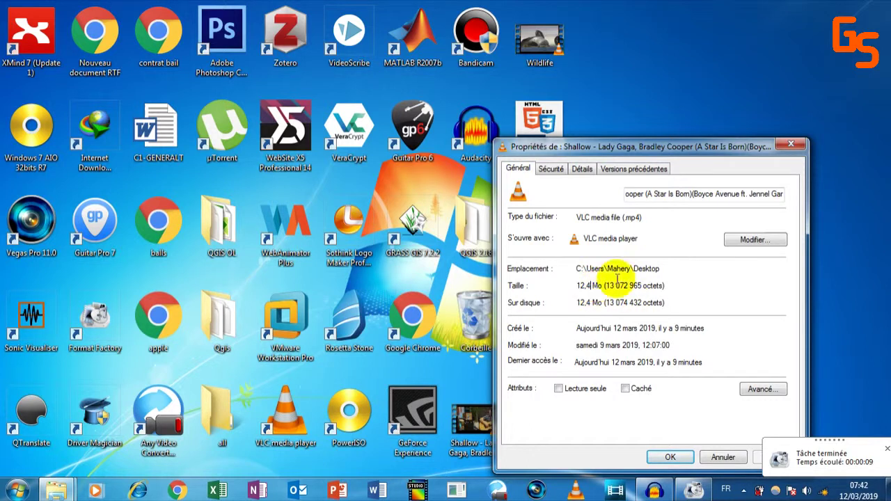
{"action": "left_click", "coordinate": [790, 144]}
Check the file size of the converted Shallow MP3 in its properties, then close them.
{"action": "right_click", "coordinate": [556, 231]}
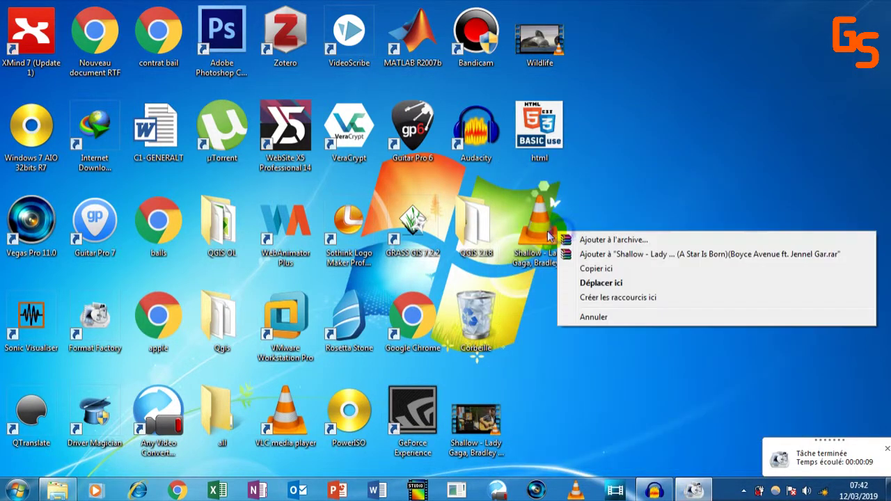
{"action": "right_click", "coordinate": [557, 249]}
{"action": "left_click", "coordinate": [581, 465]}
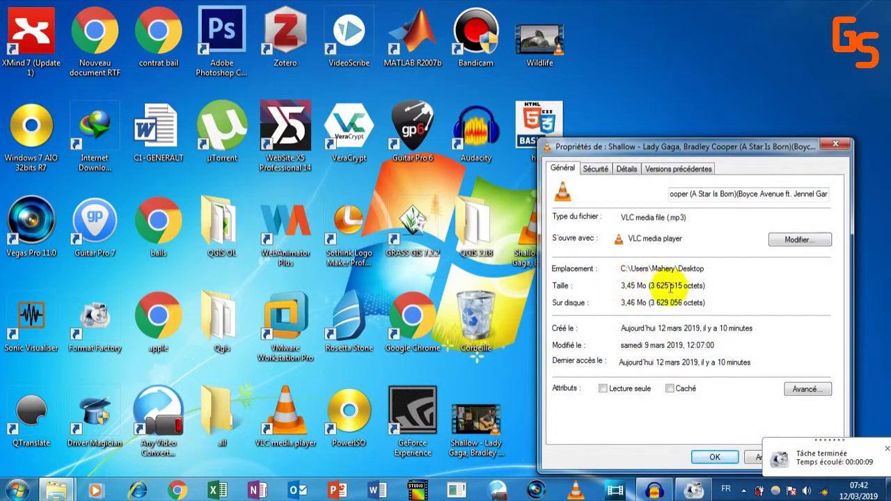
{"action": "left_click", "coordinate": [847, 151]}
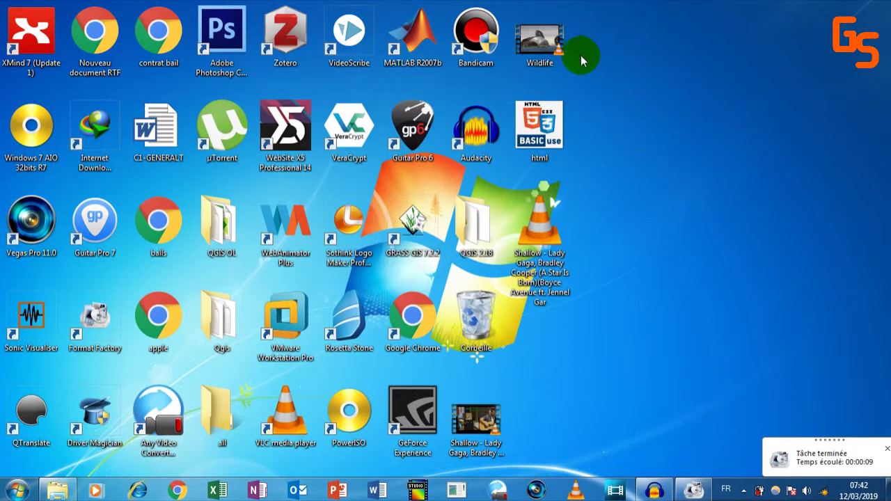
Check the file type of the Wildlife video in its properties, then close them.
{"action": "left_click", "coordinate": [539, 36]}
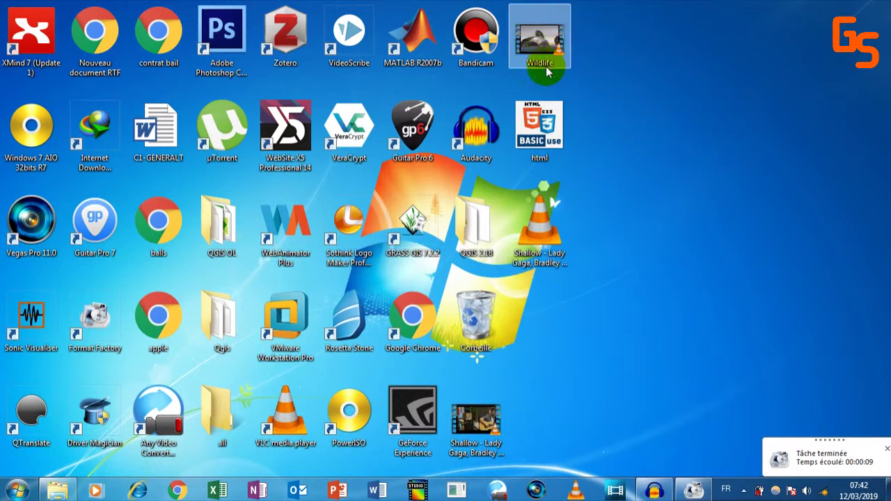
{"action": "mouse_move", "coordinate": [547, 63]}
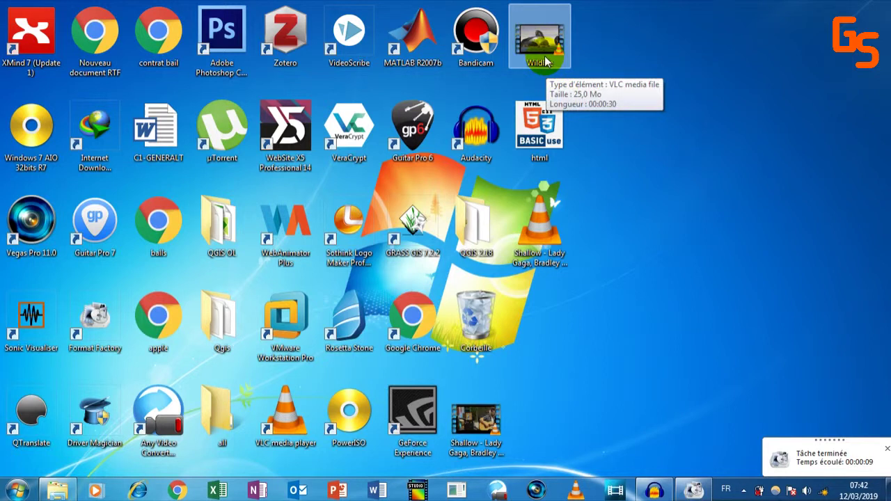
{"action": "right_click", "coordinate": [544, 56]}
{"action": "left_click", "coordinate": [607, 387]}
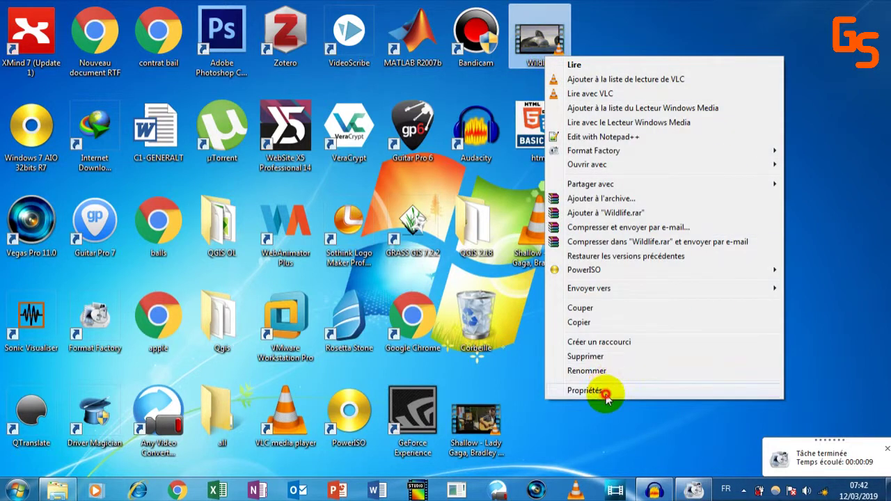
{"action": "left_click_drag", "start_coordinate": [676, 137], "coordinate": [699, 135]}
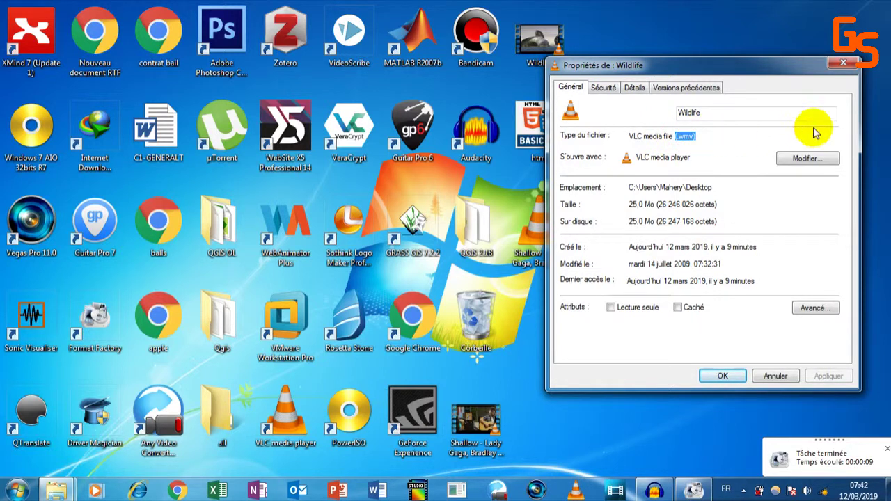
{"action": "left_click", "coordinate": [842, 64]}
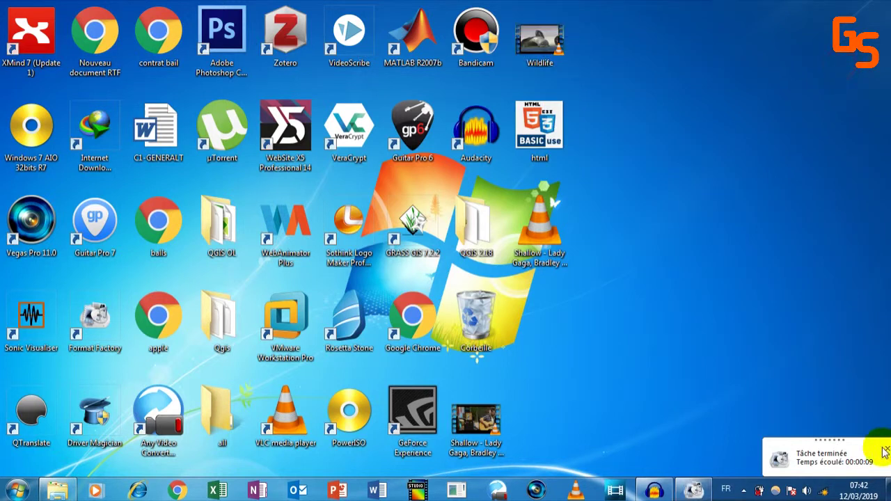
Add the desktop Wildlife video to the Format Factory task list for MP4 conversion, keeping the DIVX Bonne qualité et grande taille profile.
{"action": "left_click_drag", "start_coordinate": [567, 66], "coordinate": [636, 302]}
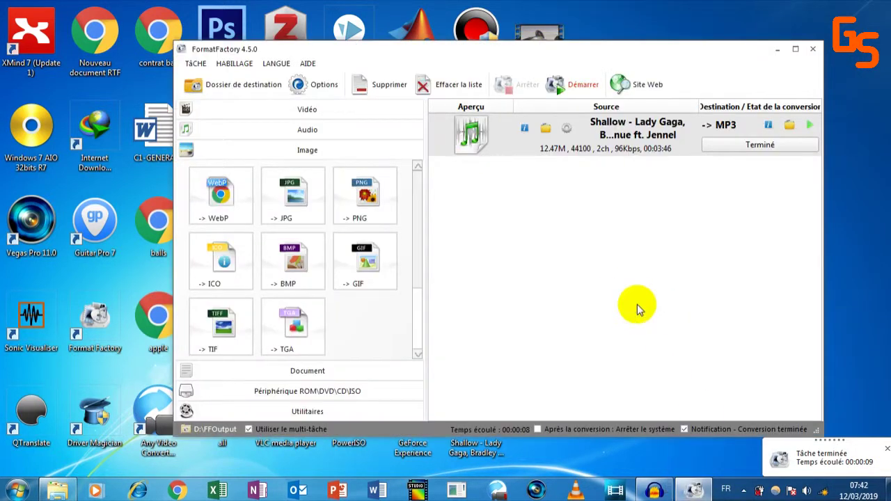
{"action": "left_click", "coordinate": [387, 194]}
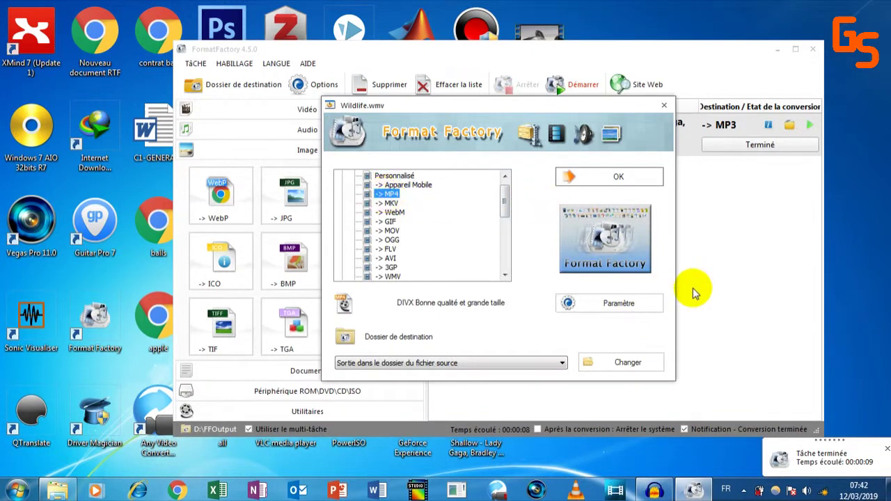
{"action": "left_click", "coordinate": [628, 301]}
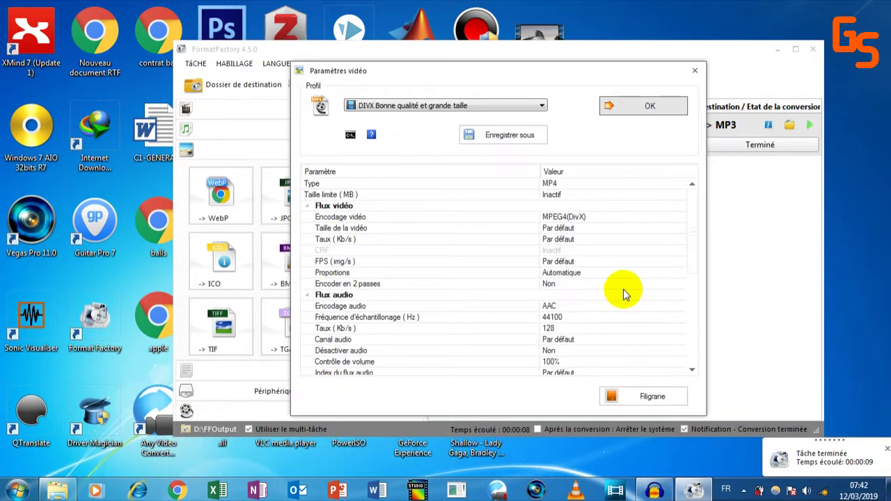
{"action": "left_click", "coordinate": [534, 106]}
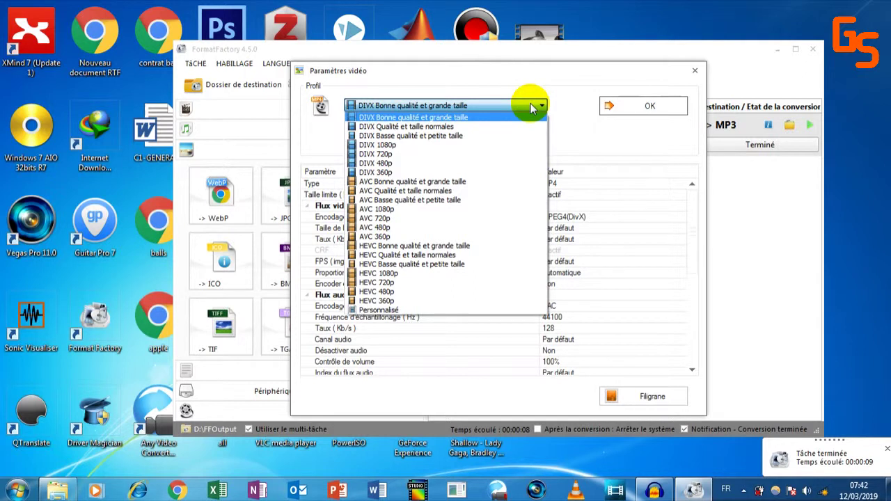
{"action": "left_click", "coordinate": [440, 117]}
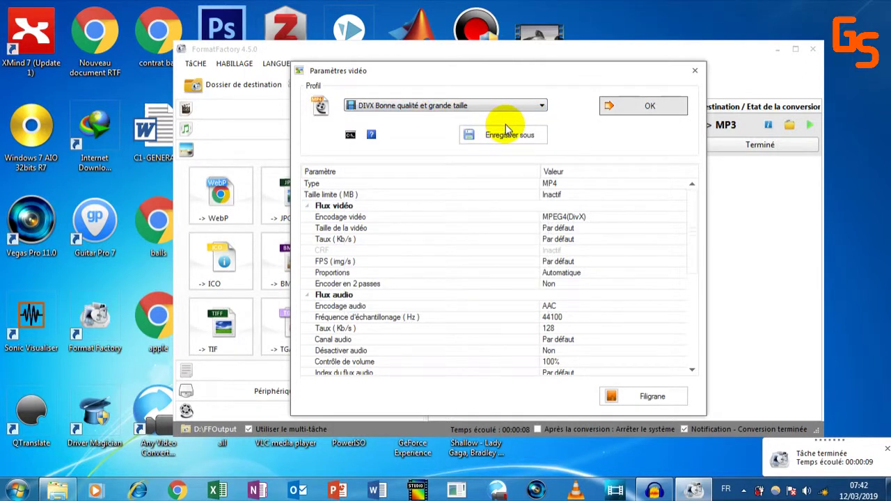
{"action": "left_click", "coordinate": [620, 108]}
{"action": "left_click", "coordinate": [607, 187]}
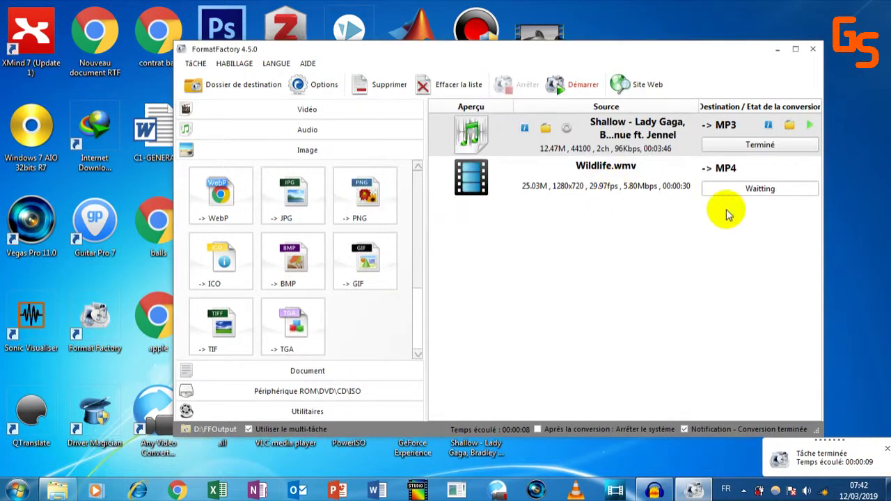
Start the Wildlife MP4 conversion, dismiss the completion notification, and minimize Format Factory.
{"action": "left_click", "coordinate": [564, 85]}
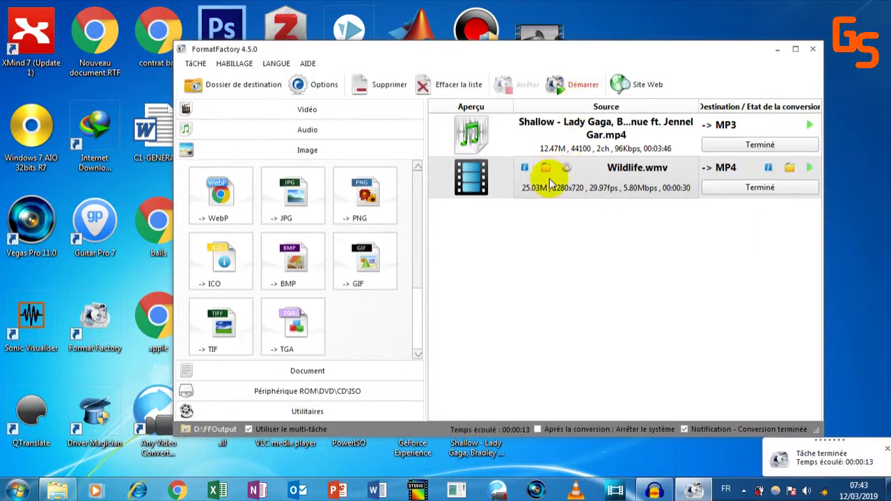
{"action": "left_click", "coordinate": [886, 449]}
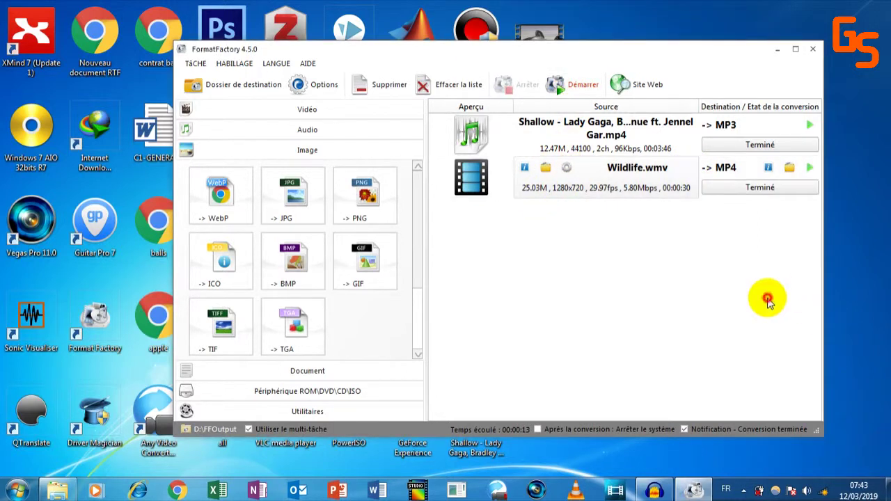
{"action": "left_click", "coordinate": [781, 51]}
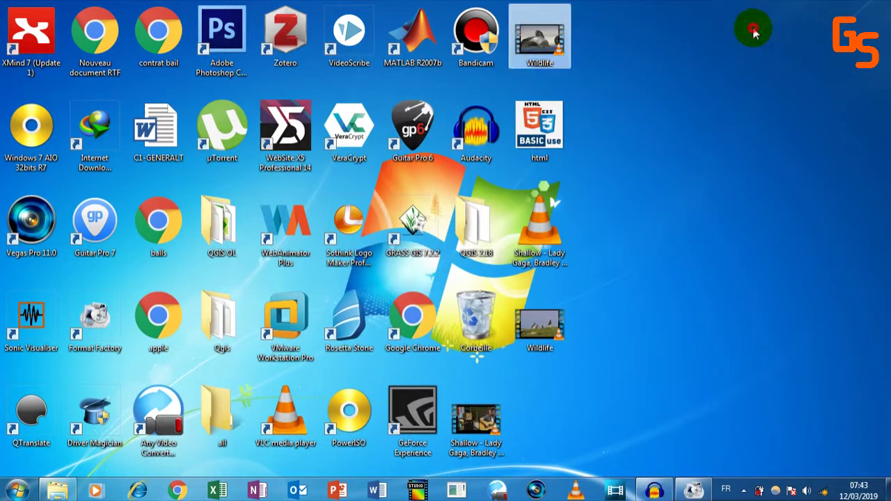
Check the file type and size of the original Wildlife WMV in its properties, then close them.
{"action": "right_click", "coordinate": [525, 52]}
{"action": "left_click", "coordinate": [582, 379]}
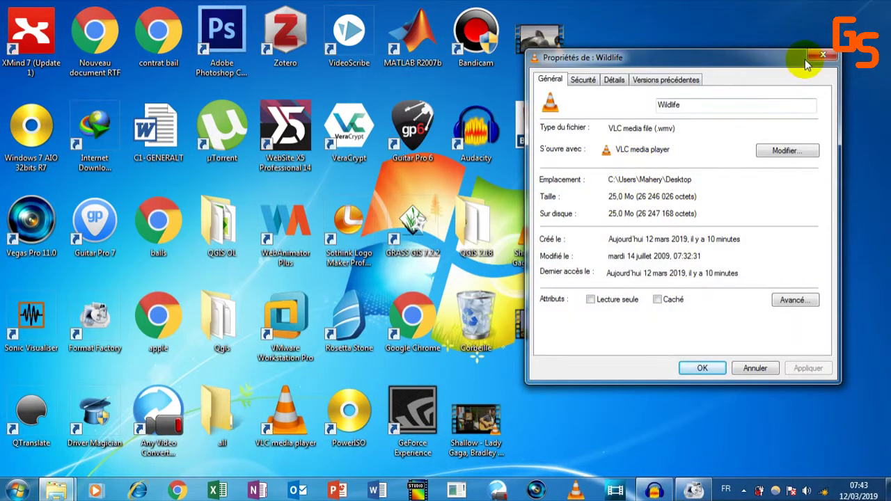
{"action": "left_click", "coordinate": [811, 58]}
Check the file type and size of the converted Wildlife MP4 in its properties, then close them.
{"action": "right_click", "coordinate": [559, 322]}
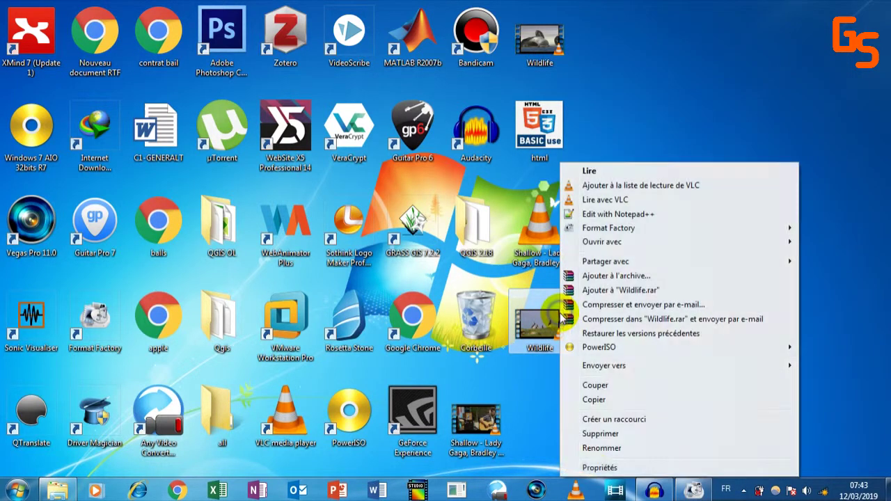
{"action": "left_click", "coordinate": [598, 468]}
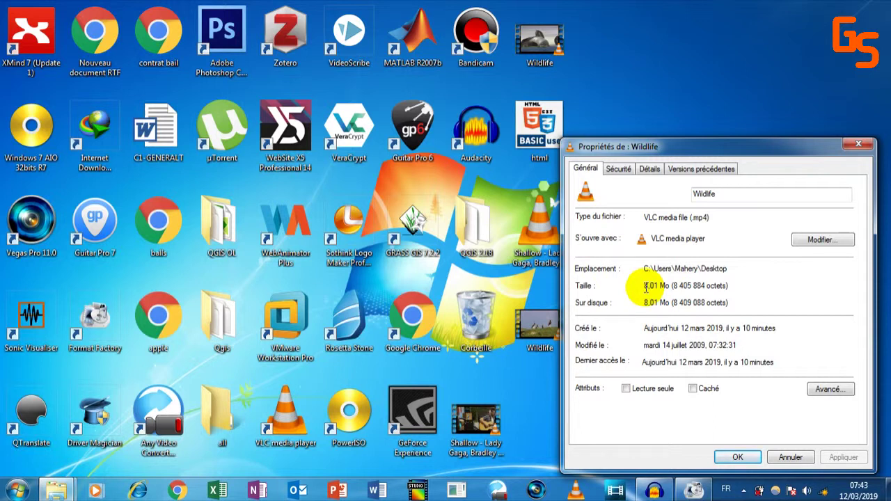
{"action": "left_click_drag", "start_coordinate": [644, 286], "coordinate": [670, 286]}
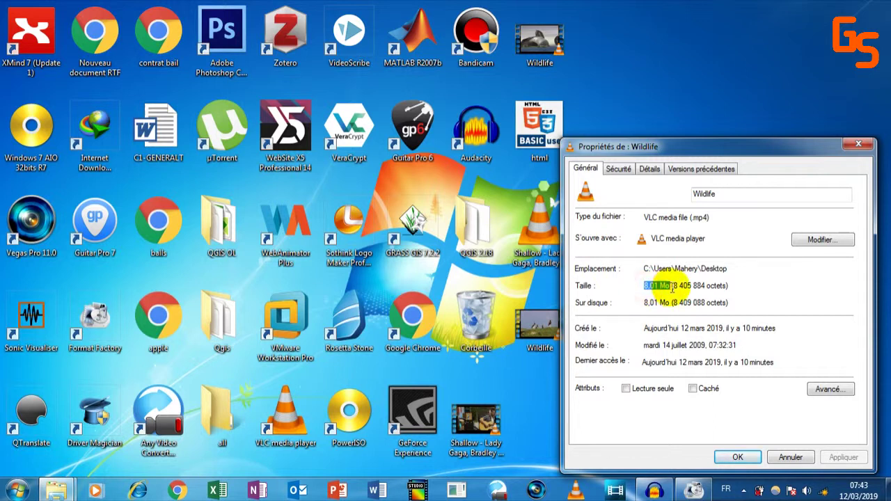
{"action": "left_click", "coordinate": [866, 144]}
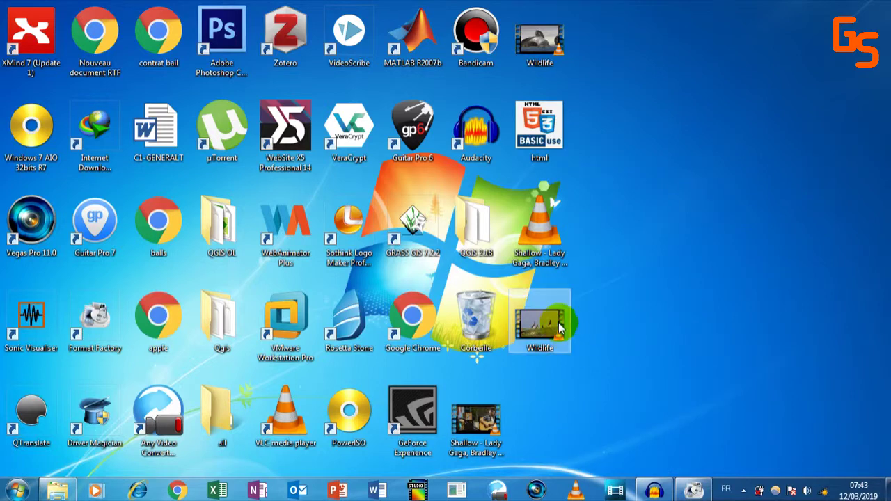
Play the converted Wildlife MP4 from the desktop and switch the playback to full screen.
{"action": "double_click", "coordinate": [557, 324]}
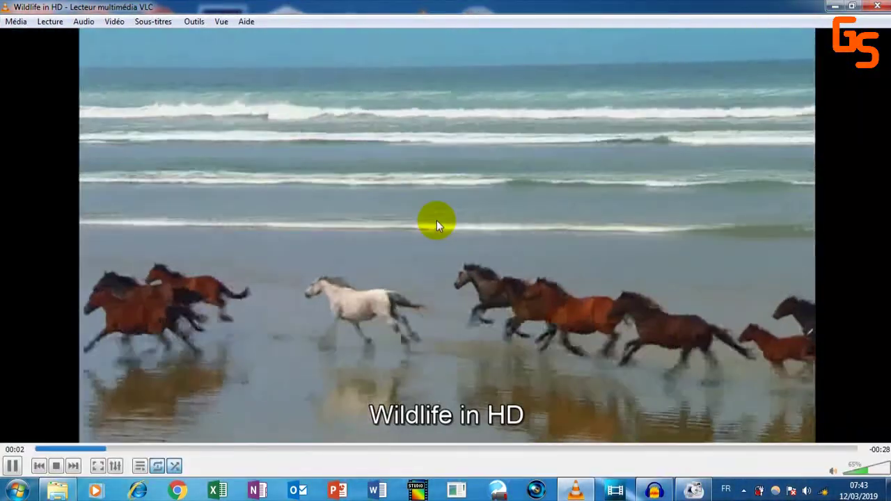
{"action": "scroll", "coordinate": [436, 220], "scroll_direction": "up", "scroll_amount": 1}
{"action": "scroll", "coordinate": [436, 220], "scroll_direction": "up", "scroll_amount": 1}
{"action": "double_click", "coordinate": [418, 242]}
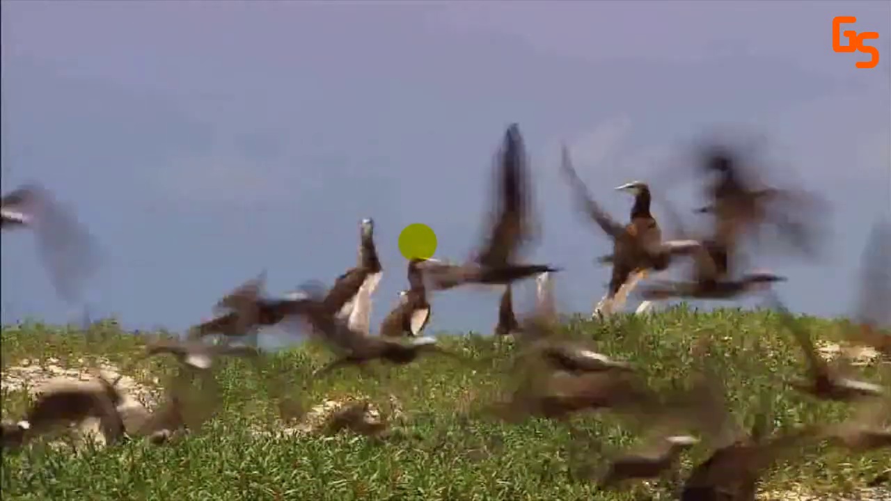
Leave full-screen playback of the converted Wildlife MP4, pause the video, and close the player.
{"action": "scroll", "coordinate": [417, 243], "scroll_direction": "down", "scroll_amount": 1}
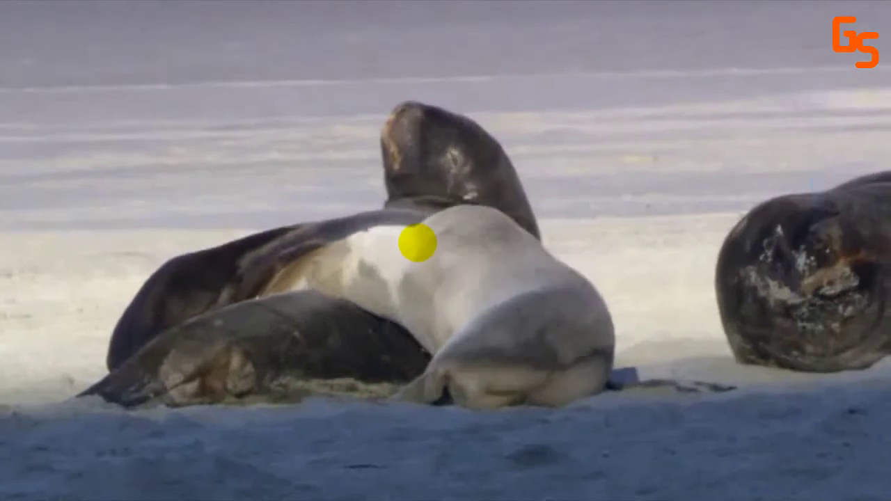
{"action": "double_click", "coordinate": [418, 242]}
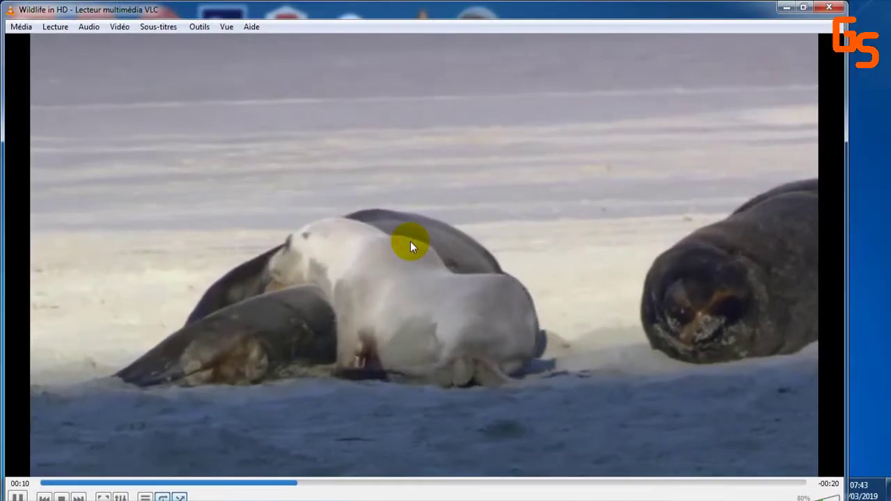
{"action": "key", "text": "space"}
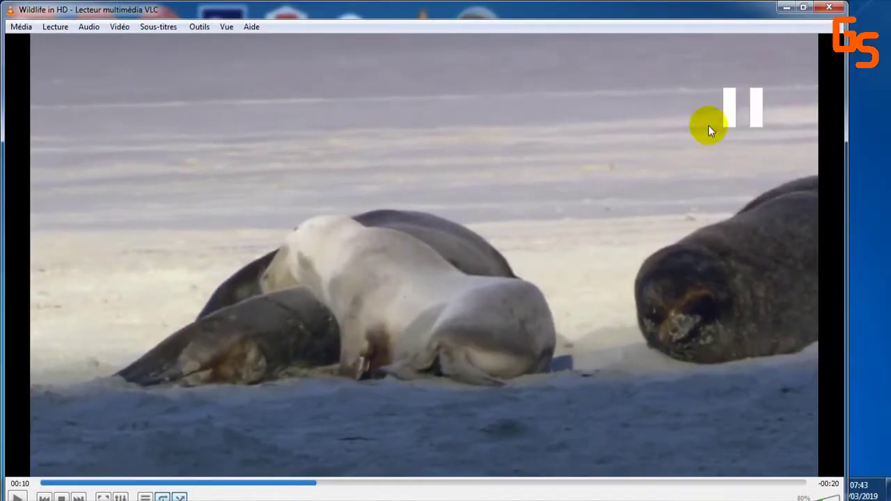
{"action": "left_click", "coordinate": [825, 7]}
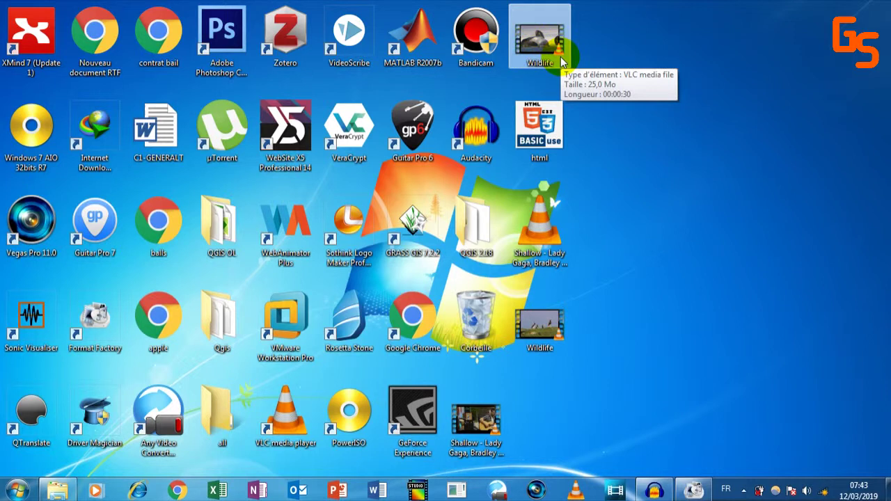
Switch to Format Factory and clear all finished conversions from its task list.
{"action": "left_click", "coordinate": [549, 348]}
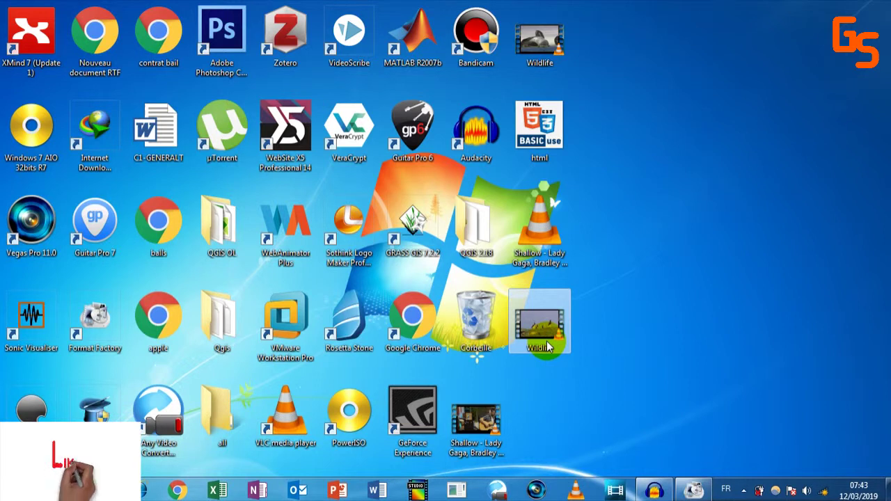
{"action": "left_click", "coordinate": [693, 490]}
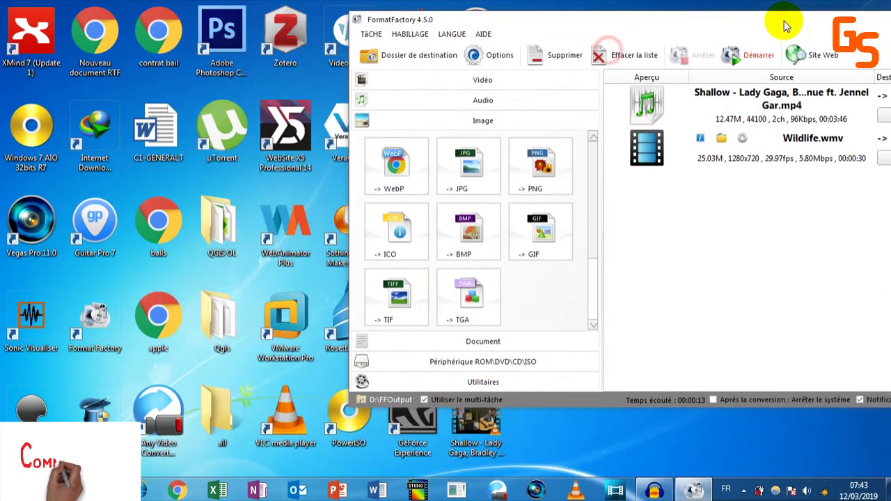
{"action": "left_click_drag", "start_coordinate": [611, 50], "coordinate": [787, 21]}
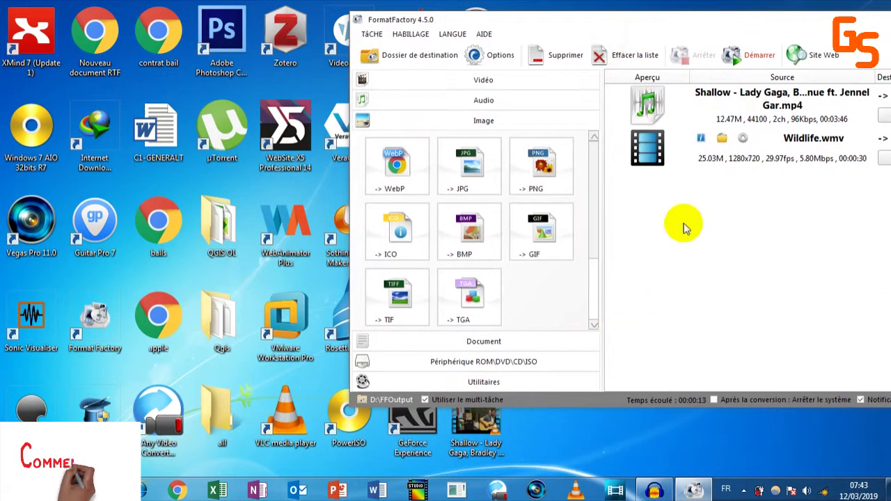
{"action": "left_click_drag", "start_coordinate": [712, 23], "coordinate": [487, 43]}
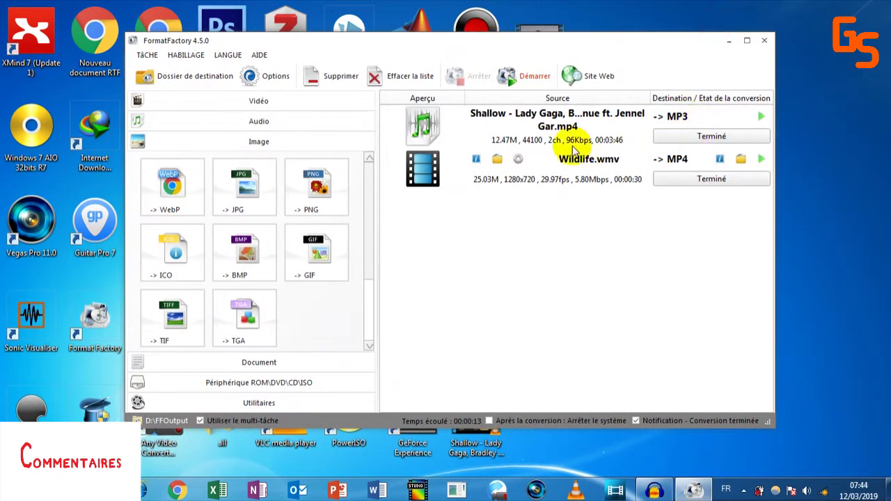
{"action": "left_click", "coordinate": [556, 157]}
{"action": "left_click", "coordinate": [416, 77]}
{"action": "left_click_drag", "start_coordinate": [462, 42], "coordinate": [716, 35]}
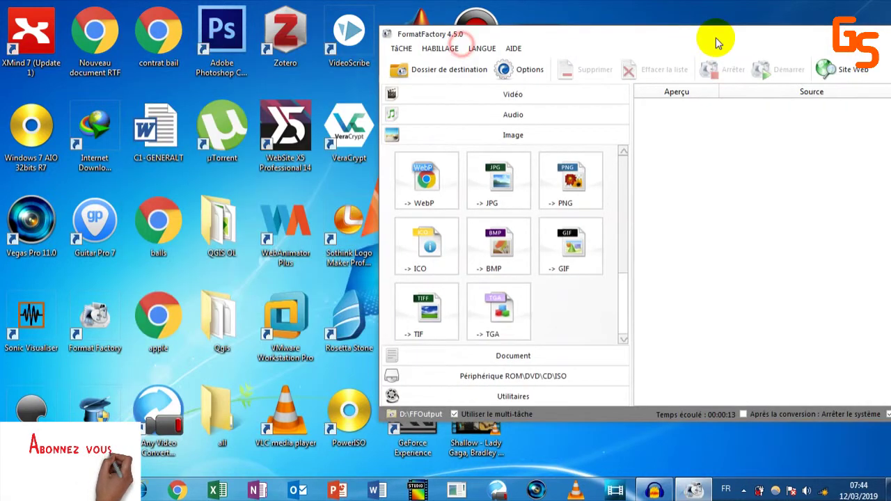
{"action": "left_click", "coordinate": [709, 40]}
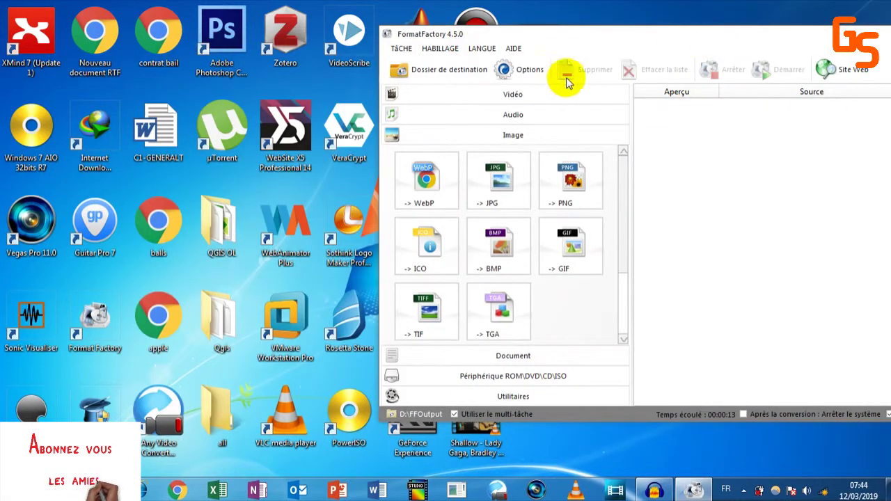
Add the Wildlife MP4 from the desktop to Format Factory with MP3 as its output format.
{"action": "left_click_drag", "start_coordinate": [615, 46], "coordinate": [102, 50]}
{"action": "left_click", "coordinate": [531, 322]}
{"action": "left_click_drag", "start_coordinate": [530, 322], "coordinate": [369, 225]}
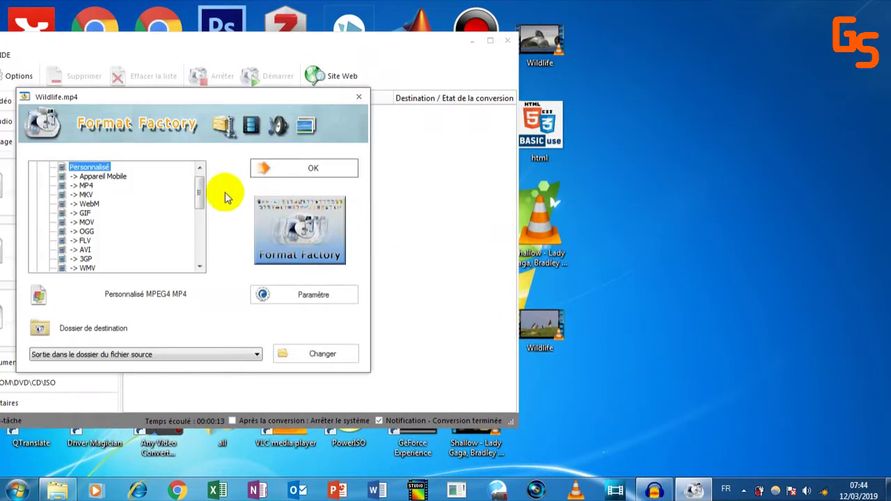
{"action": "left_click_drag", "start_coordinate": [200, 193], "coordinate": [201, 233]}
{"action": "left_click", "coordinate": [87, 194]}
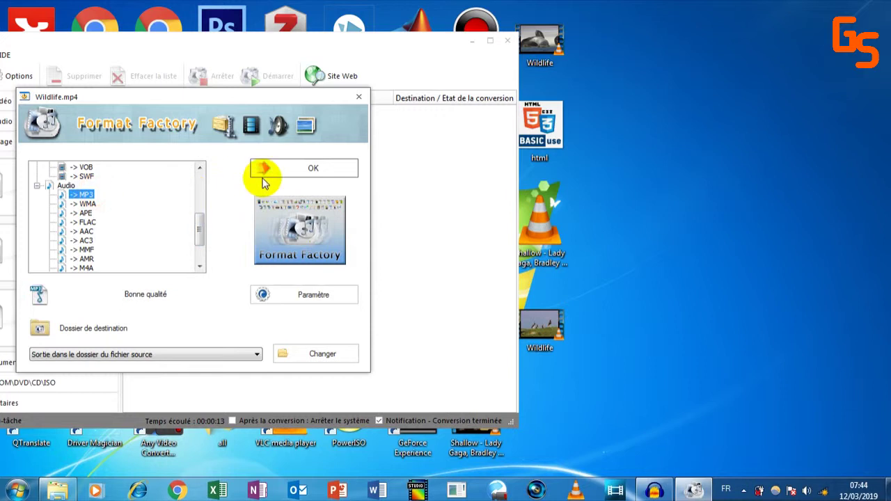
{"action": "left_click", "coordinate": [263, 170]}
Start the Wildlife MP3 conversion, minimize Format Factory, and dismiss the completion notification.
{"action": "left_click_drag", "start_coordinate": [382, 43], "coordinate": [580, 80]}
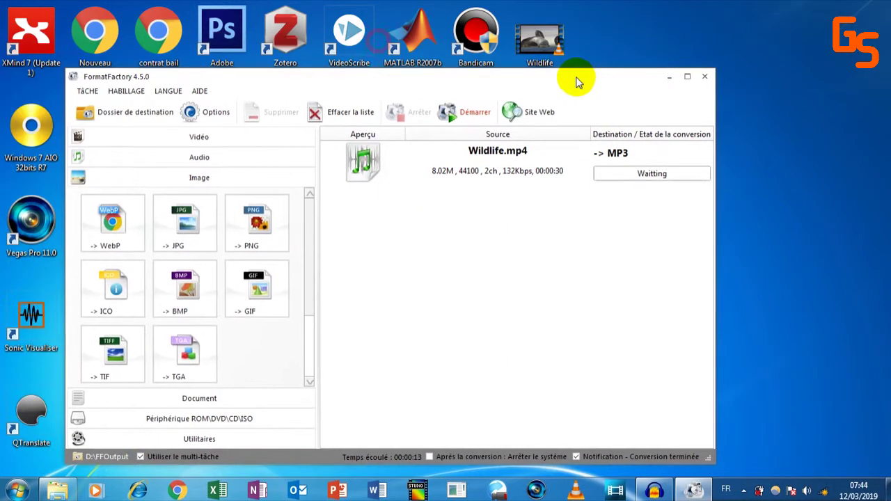
{"action": "left_click", "coordinate": [513, 150]}
{"action": "left_click", "coordinate": [455, 113]}
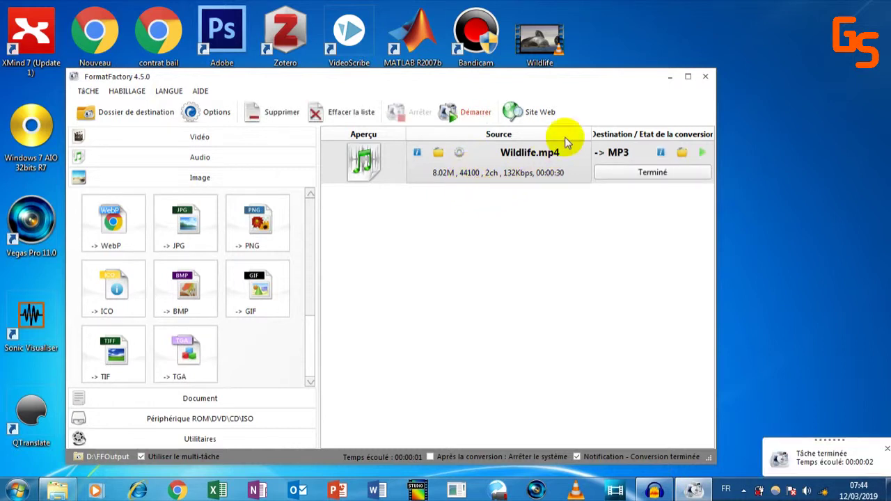
{"action": "left_click", "coordinate": [671, 78]}
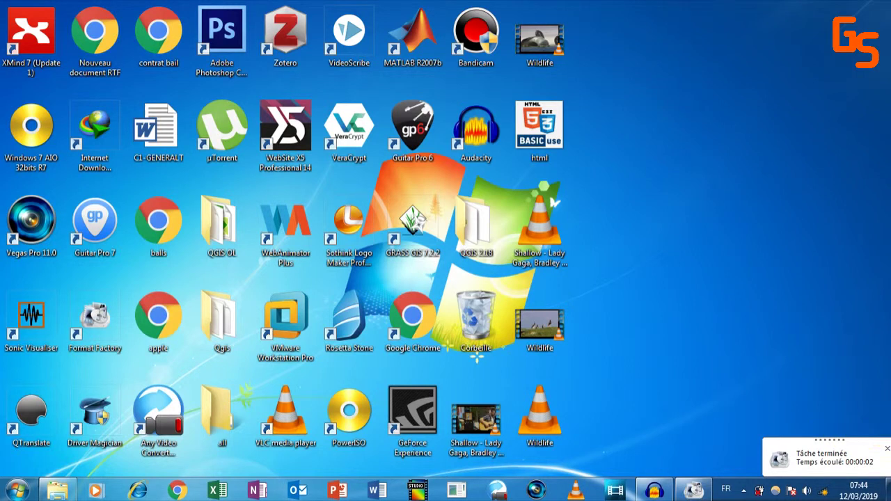
{"action": "left_click", "coordinate": [886, 447]}
Play the converted Wildlife MP3 from the desktop, skip ahead through the audio, and close the player.
{"action": "double_click", "coordinate": [560, 418]}
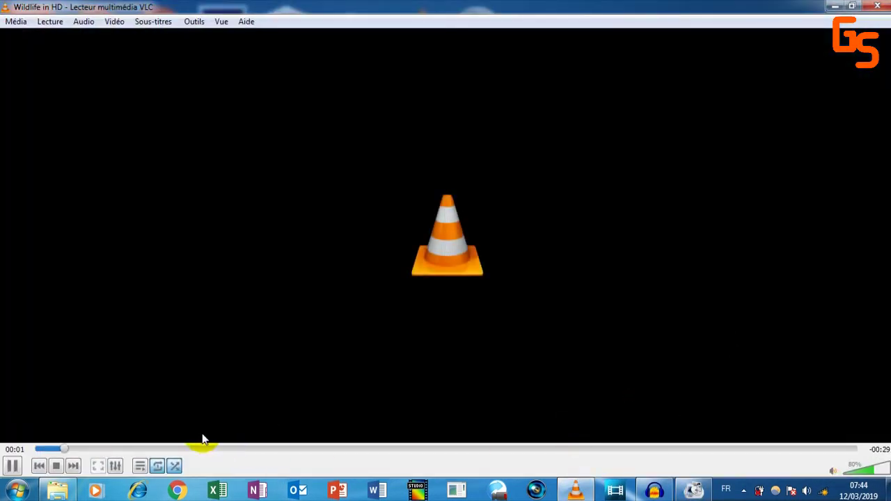
{"action": "left_click", "coordinate": [407, 450]}
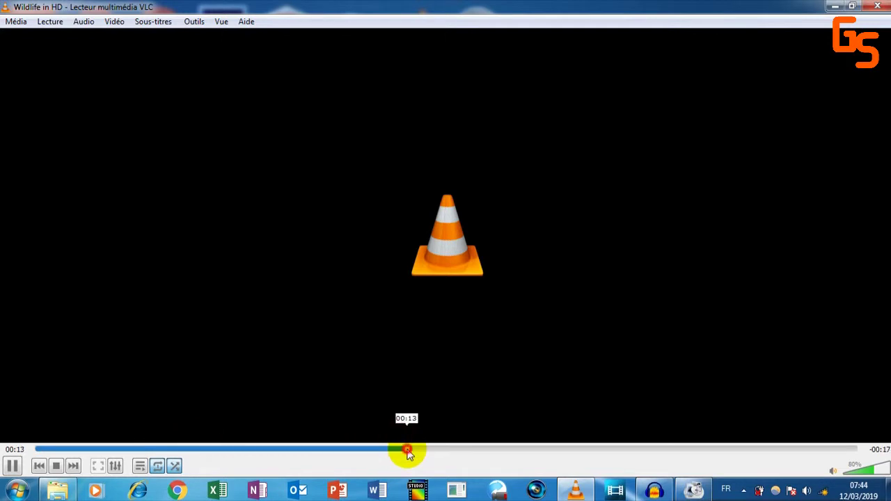
{"action": "left_click", "coordinate": [549, 451]}
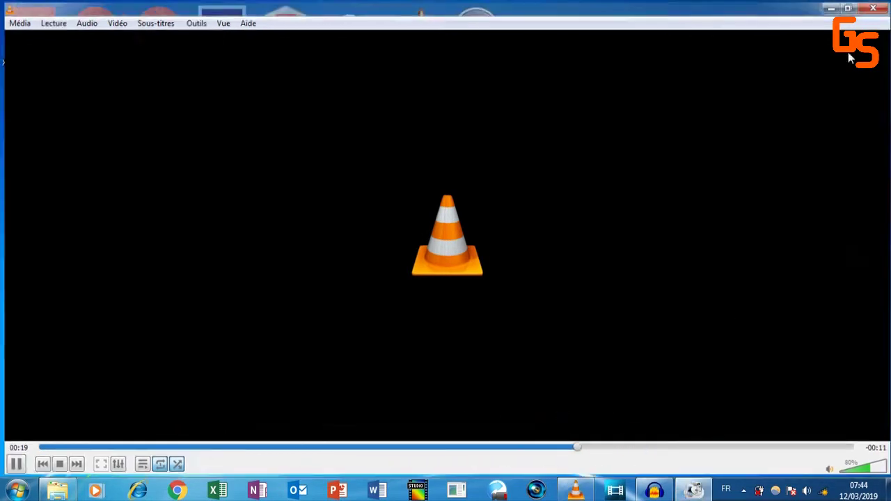
{"action": "key", "text": "alt+F4"}
{"action": "left_click", "coordinate": [745, 138]}
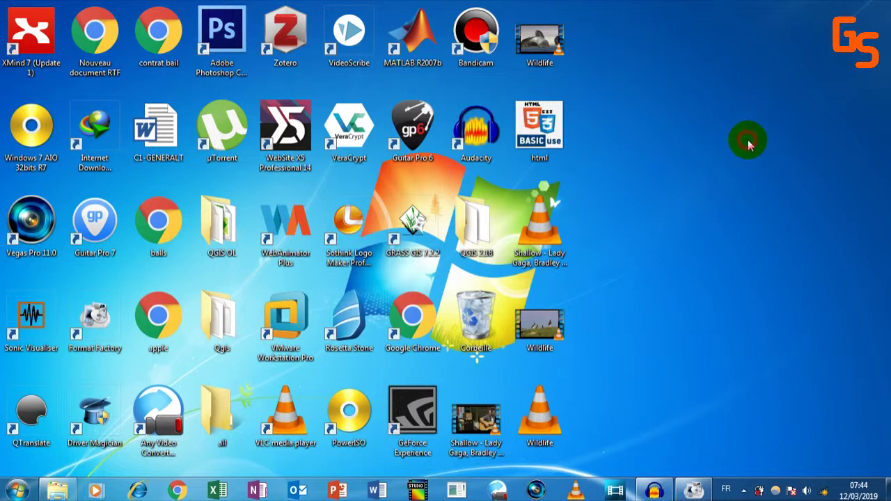
{"action": "mouse_move", "coordinate": [669, 492]}
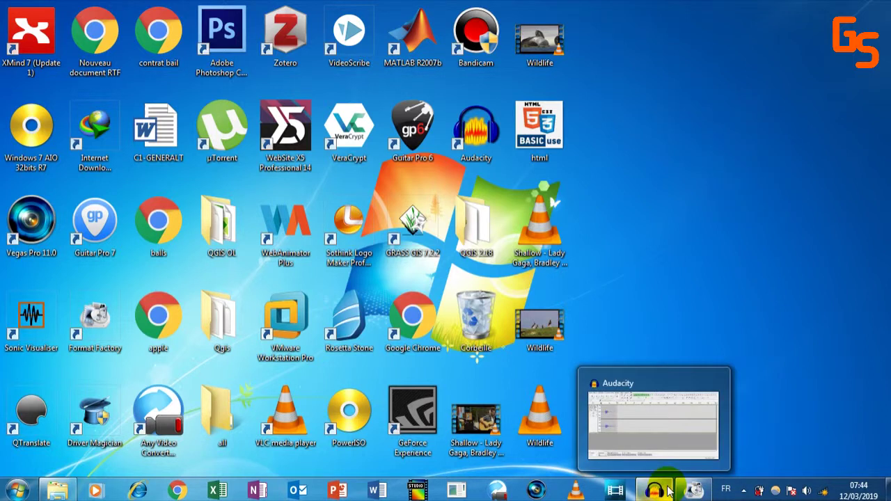
{"action": "left_click", "coordinate": [667, 491]}
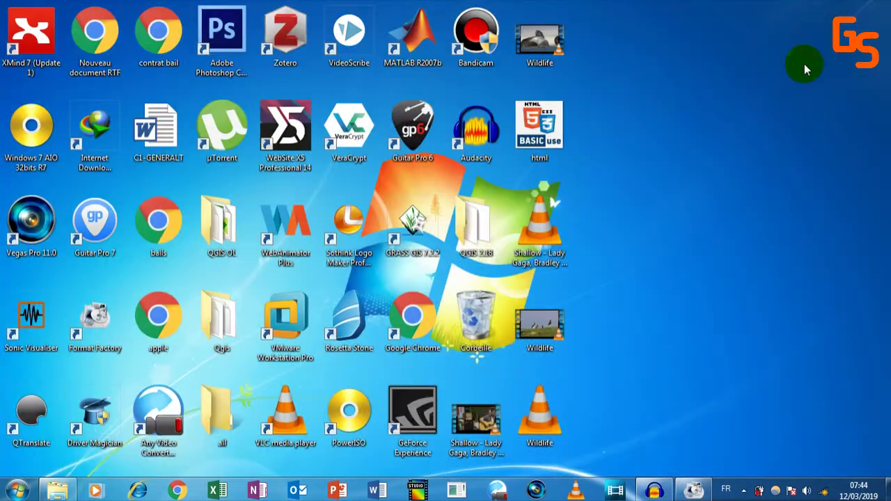
{"action": "left_click", "coordinate": [693, 491]}
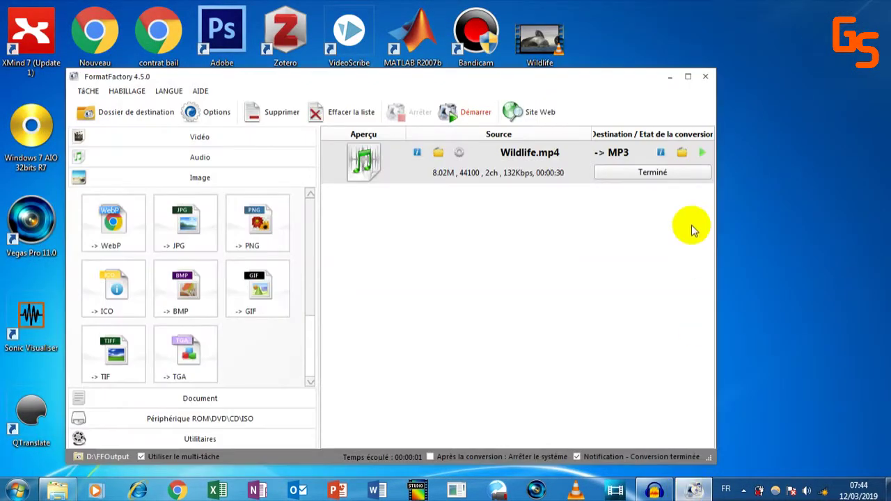
{"action": "left_click_drag", "start_coordinate": [464, 81], "coordinate": [648, 96]}
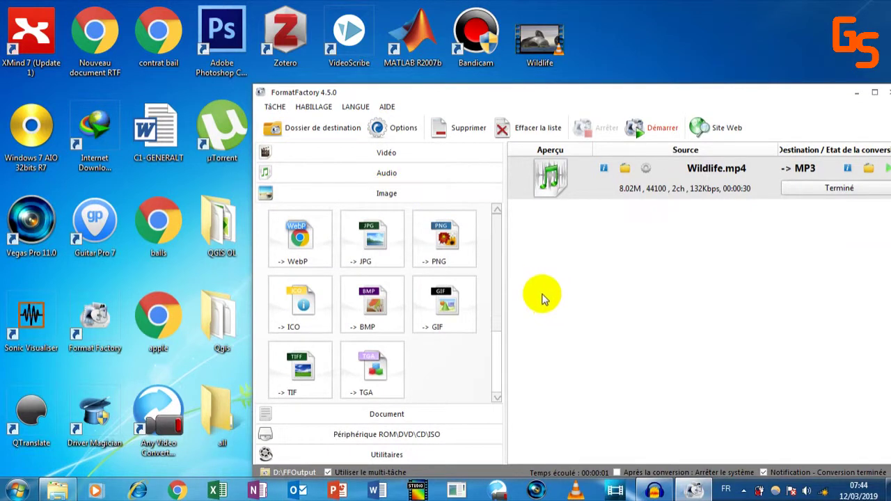
{"action": "mouse_move", "coordinate": [496, 298]}
{"action": "left_mouse_down"}
{"action": "mouse_move", "coordinate": [497, 338]}
{"action": "mouse_move", "coordinate": [507, 307]}
{"action": "left_mouse_up"}
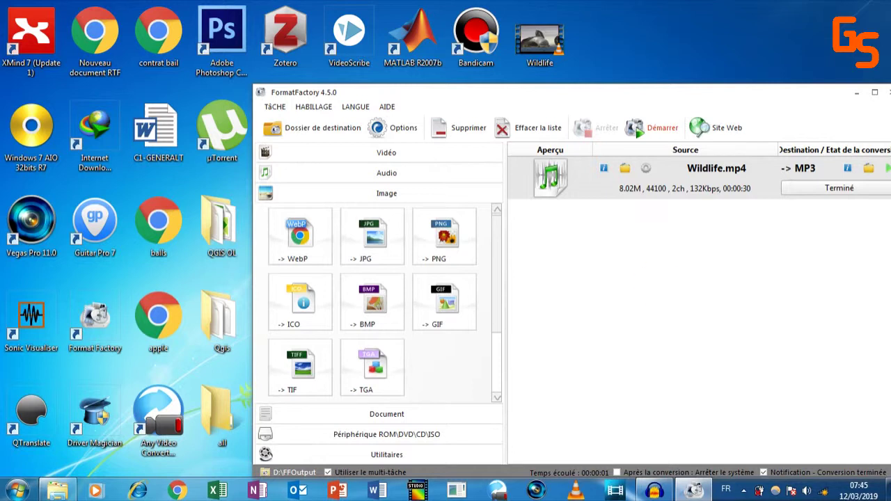
{"action": "left_click", "coordinate": [856, 93]}
View the html image from the desktop at full size, then close the photo viewer.
{"action": "right_click", "coordinate": [546, 125]}
{"action": "left_click", "coordinate": [606, 86]}
{"action": "double_click", "coordinate": [555, 132]}
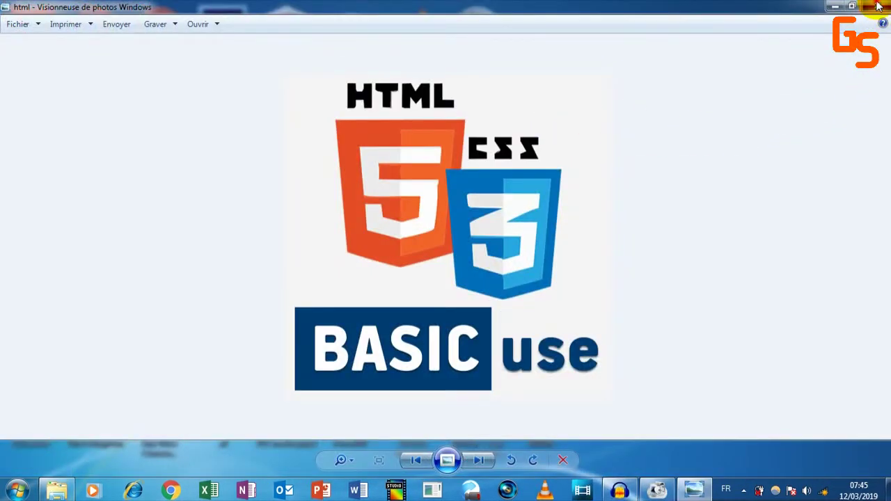
{"action": "left_click", "coordinate": [877, 6]}
Check the file type, size, and pixel dimensions of the html image in its properties, then close them.
{"action": "right_click", "coordinate": [529, 132]}
{"action": "left_click", "coordinate": [567, 468]}
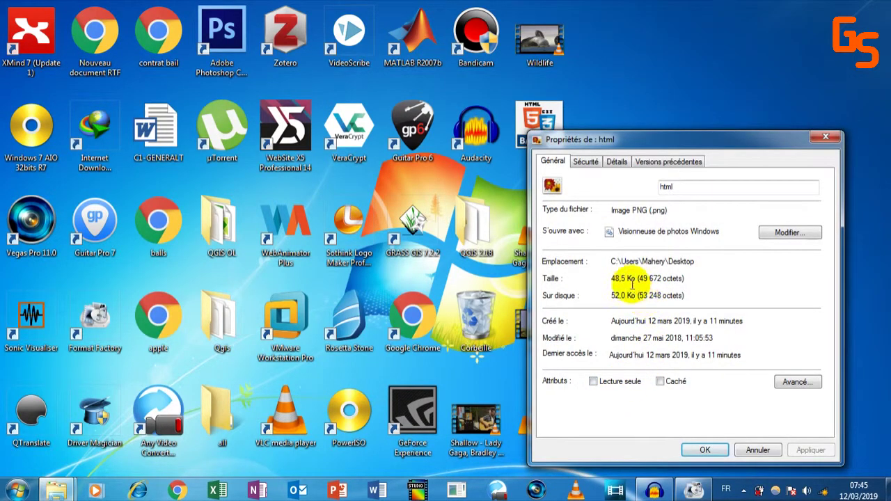
{"action": "left_click_drag", "start_coordinate": [650, 210], "coordinate": [684, 213]}
{"action": "left_click", "coordinate": [685, 212]}
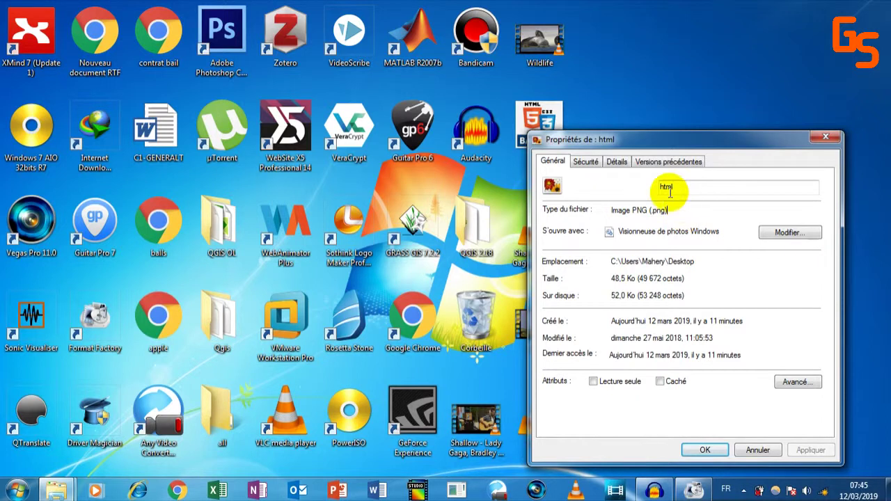
{"action": "left_click", "coordinate": [616, 161]}
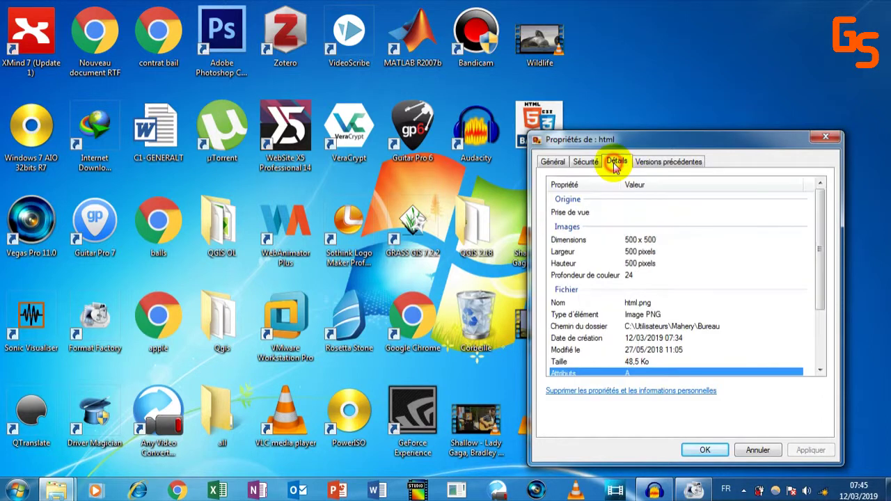
{"action": "left_click", "coordinate": [624, 240]}
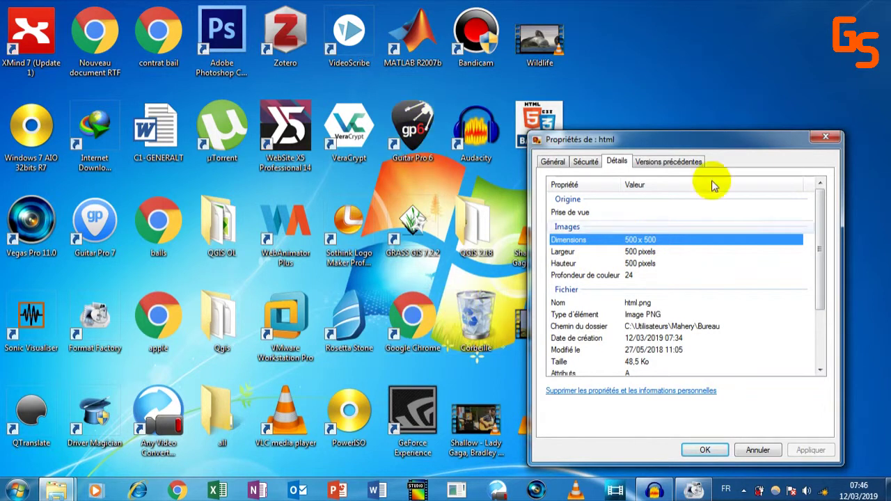
{"action": "left_click", "coordinate": [825, 138]}
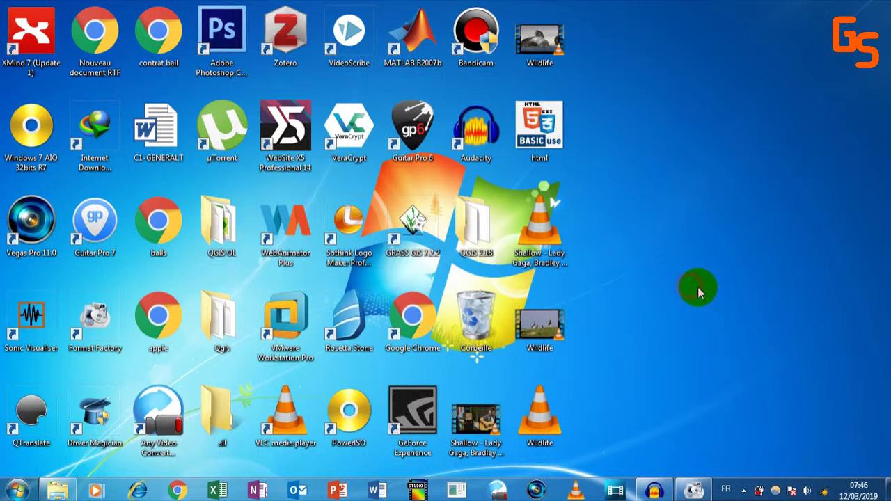
Load the html PNG image from the desktop into Format Factory and choose JPG as its output format.
{"action": "left_click_drag", "start_coordinate": [542, 131], "coordinate": [669, 417]}
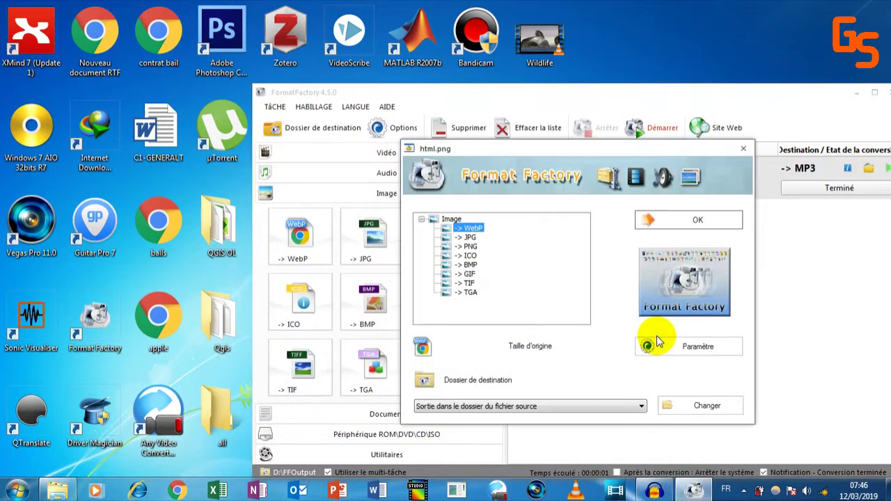
{"action": "left_click", "coordinate": [470, 238]}
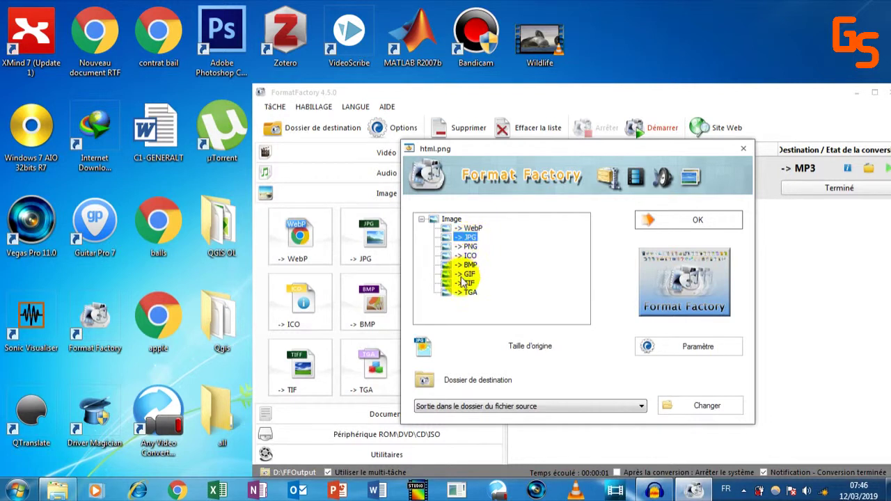
{"action": "left_click", "coordinate": [478, 227]}
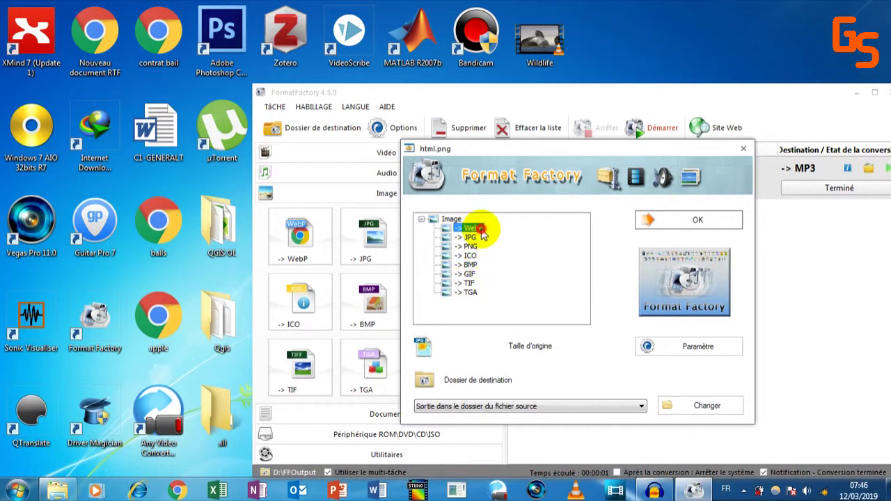
{"action": "left_click", "coordinate": [468, 237]}
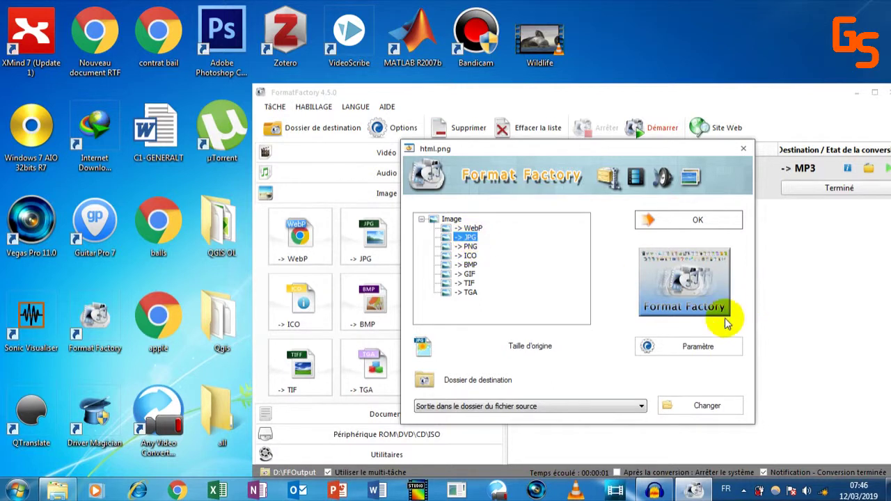
Enable the size limit in the JPG conversion settings, with maximum width and maximum height both set to 400.
{"action": "left_click", "coordinate": [713, 348]}
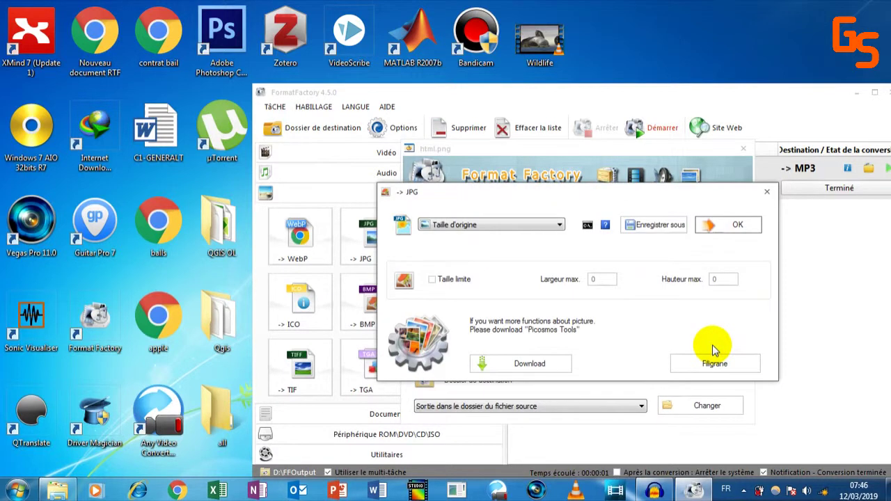
{"action": "left_click", "coordinate": [458, 282]}
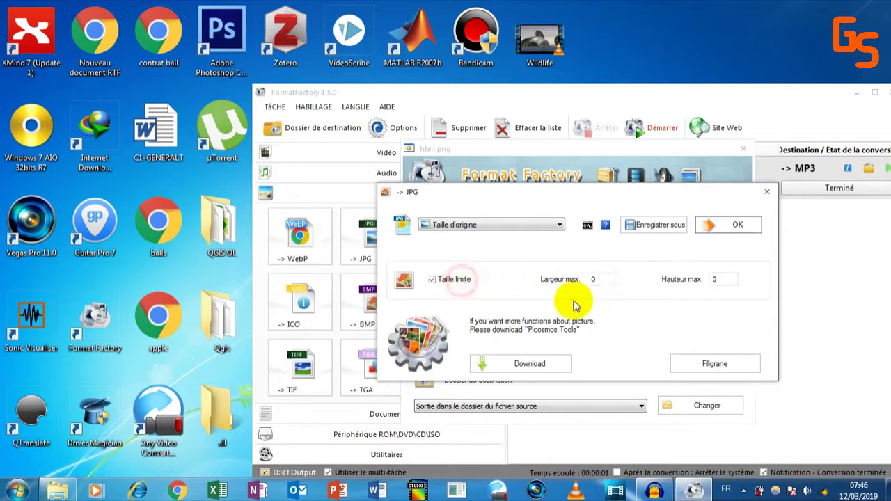
{"action": "left_click", "coordinate": [593, 279]}
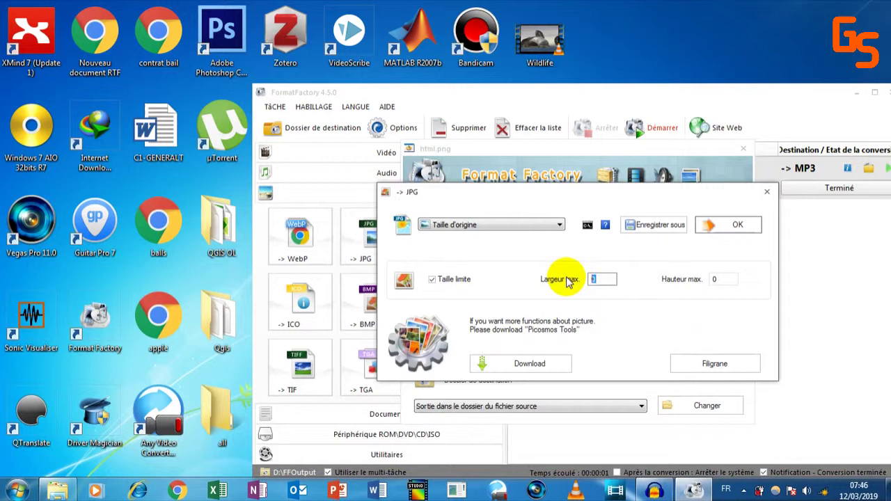
{"action": "type", "text": "400"}
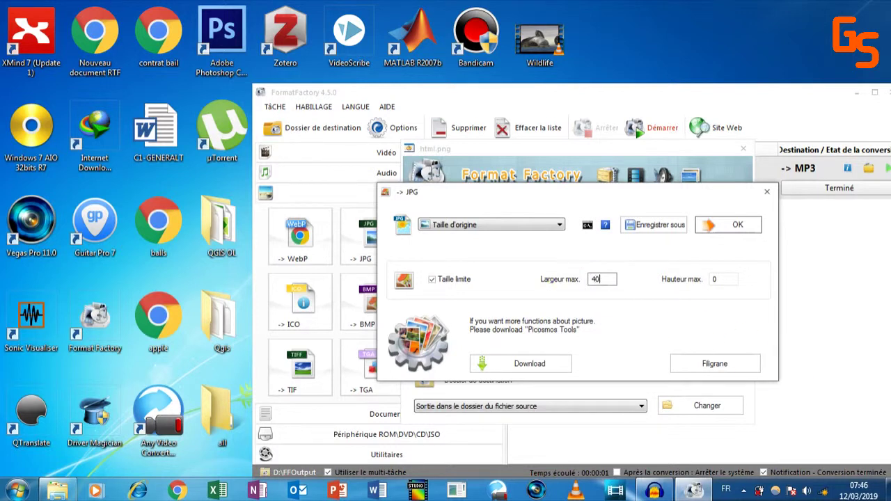
{"action": "left_click", "coordinate": [715, 279]}
{"action": "type", "text": "400"}
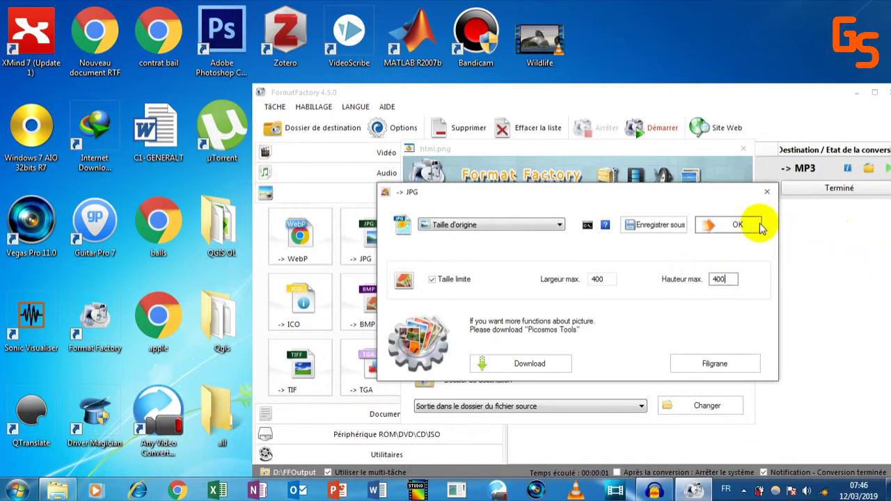
Save the JPG settings as the custom profile "Personnalisé JPG - Taille d'origine" and accept the settings.
{"action": "left_click", "coordinate": [684, 226]}
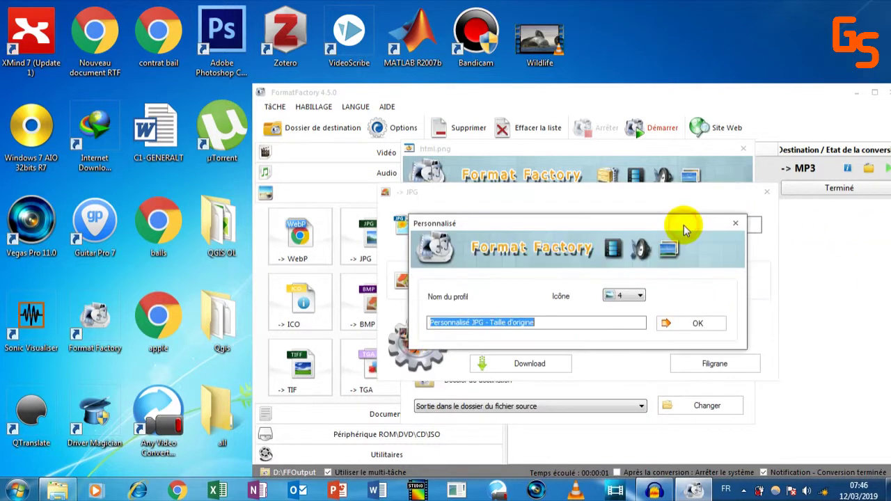
{"action": "left_click", "coordinate": [669, 318]}
{"action": "left_click", "coordinate": [722, 222]}
{"action": "left_click", "coordinate": [723, 226]}
Add the html.png to JPG task to the conversion list, start the conversion, and minimize Format Factory.
{"action": "left_click", "coordinate": [692, 230]}
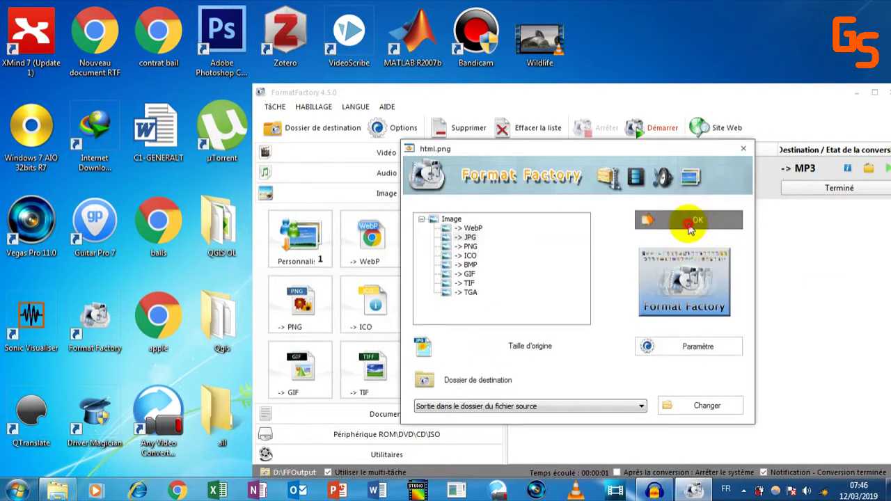
{"action": "left_click", "coordinate": [640, 129]}
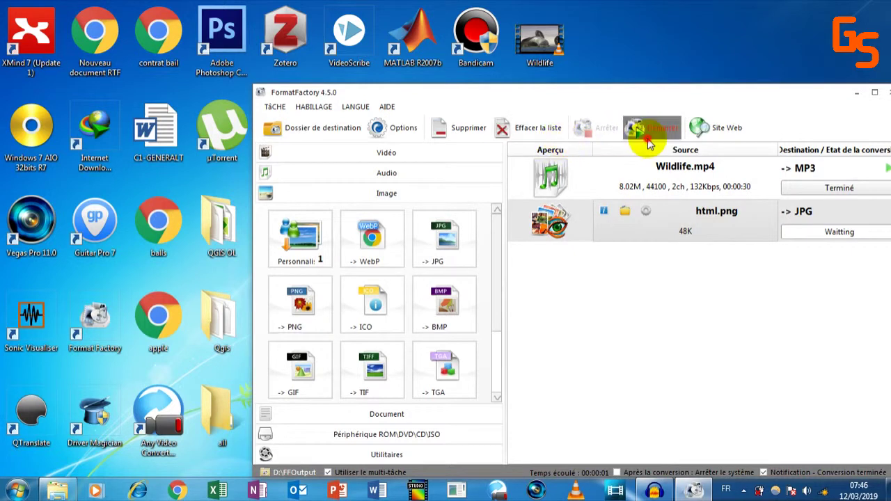
{"action": "left_click", "coordinate": [855, 97]}
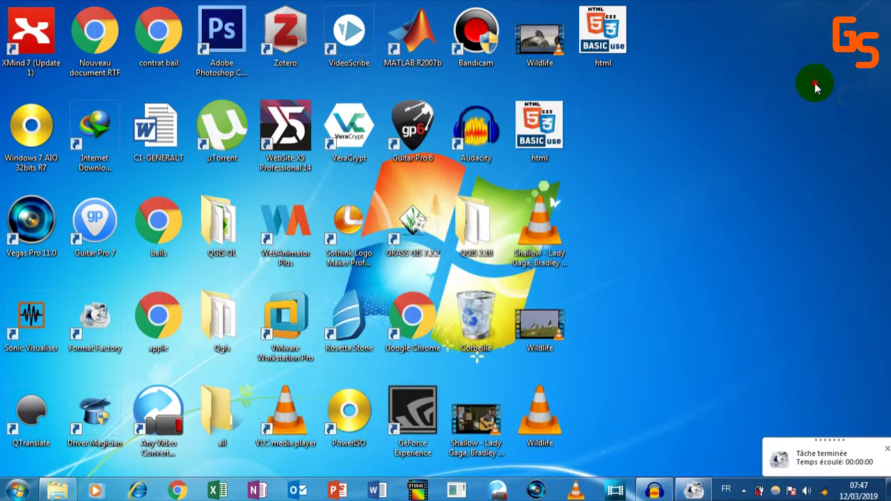
Check the file type and pixel dimensions of the original html PNG in its properties, then close them.
{"action": "right_click", "coordinate": [618, 59]}
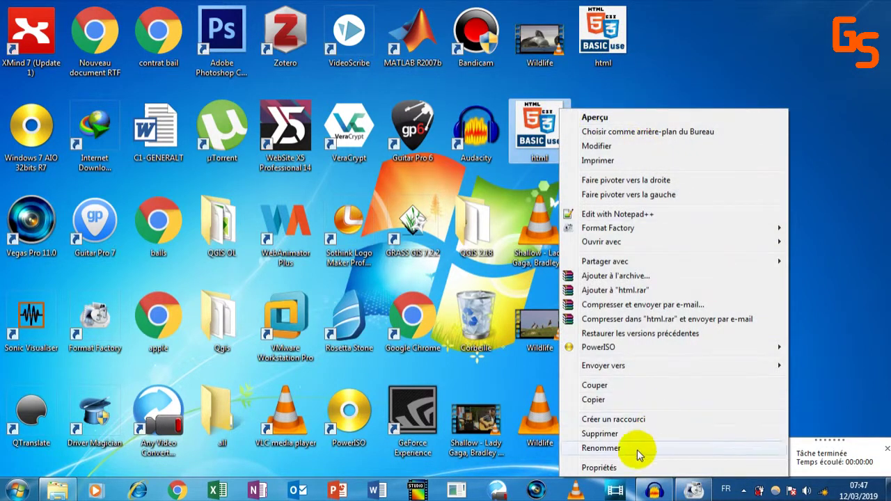
{"action": "left_click", "coordinate": [621, 468]}
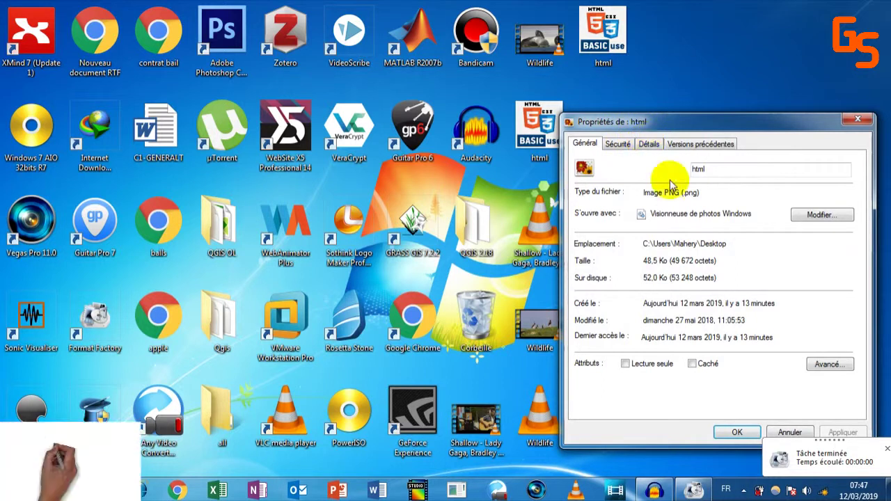
{"action": "left_click", "coordinate": [621, 145]}
{"action": "left_click", "coordinate": [645, 144]}
{"action": "left_click", "coordinate": [661, 222]}
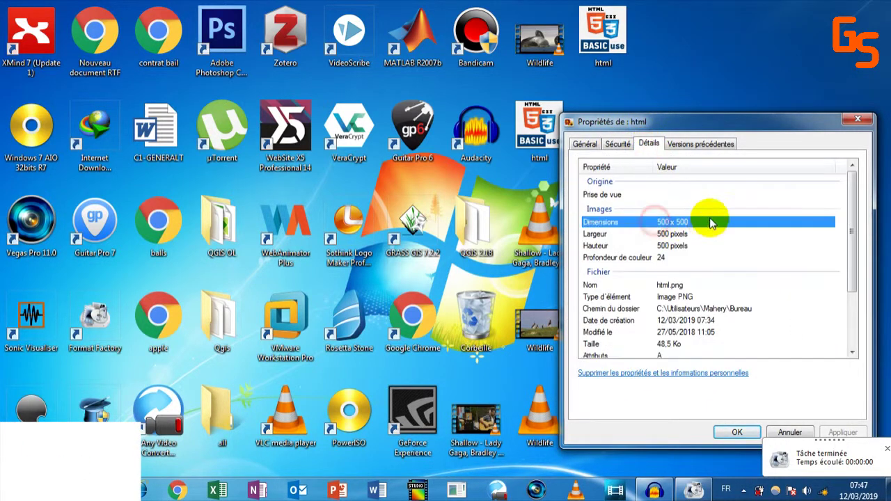
{"action": "left_click", "coordinate": [845, 125]}
Check the file type, size, and pixel dimensions of the converted html JPG in its properties, then close them.
{"action": "right_click", "coordinate": [613, 43]}
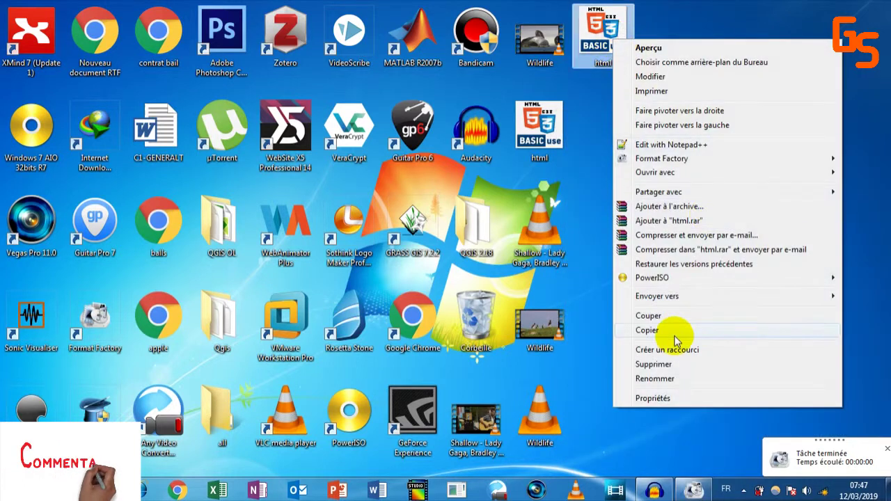
{"action": "left_click", "coordinate": [641, 399]}
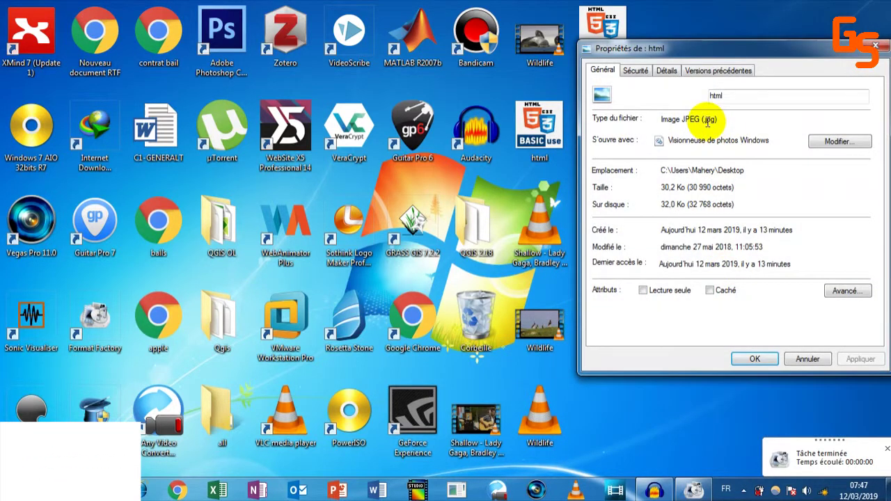
{"action": "double_click", "coordinate": [707, 119]}
{"action": "left_click", "coordinate": [656, 188]}
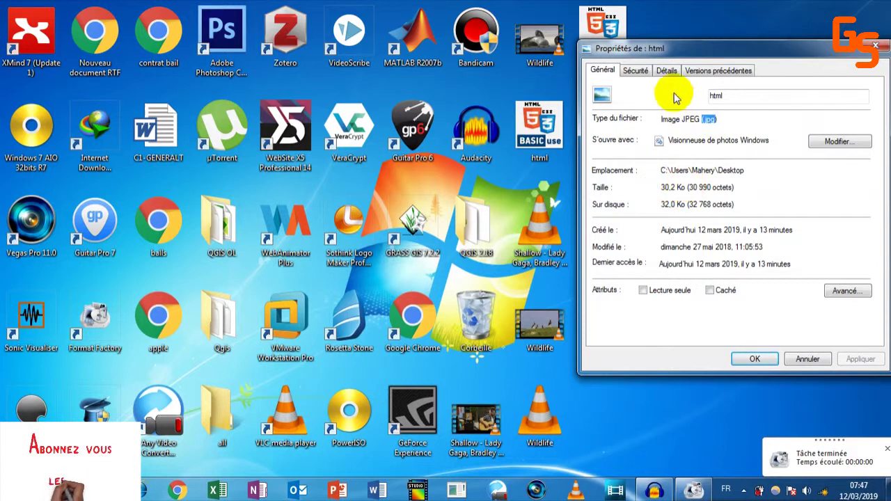
{"action": "left_click", "coordinate": [659, 72]}
{"action": "left_click", "coordinate": [682, 121]}
{"action": "left_click", "coordinate": [633, 69]}
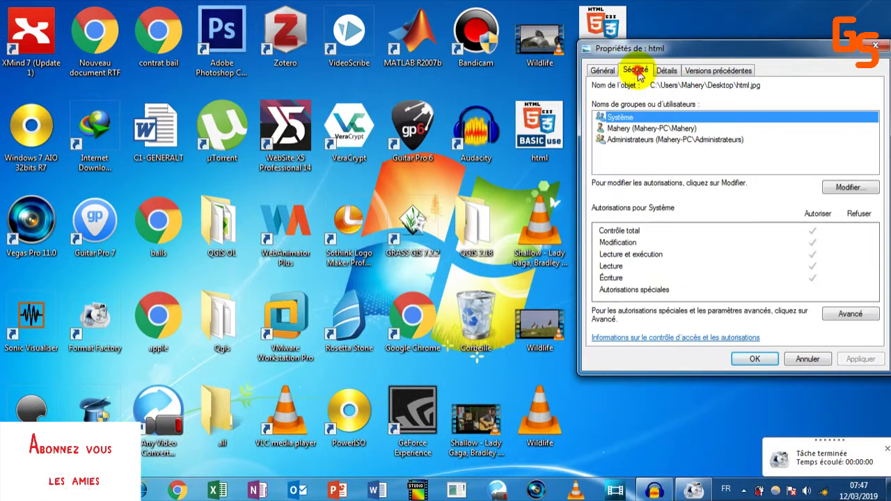
{"action": "left_click", "coordinate": [662, 72]}
{"action": "scroll", "coordinate": [699, 202], "scroll_direction": "down", "scroll_amount": 1}
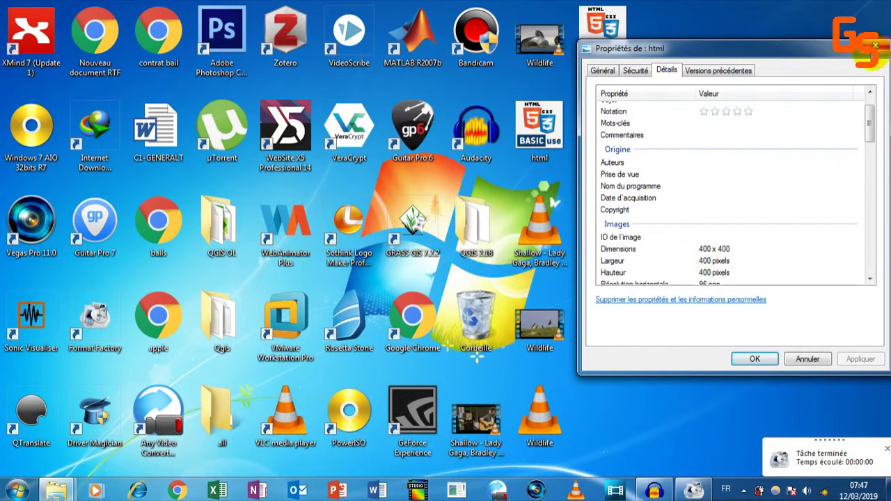
{"action": "left_click", "coordinate": [875, 46]}
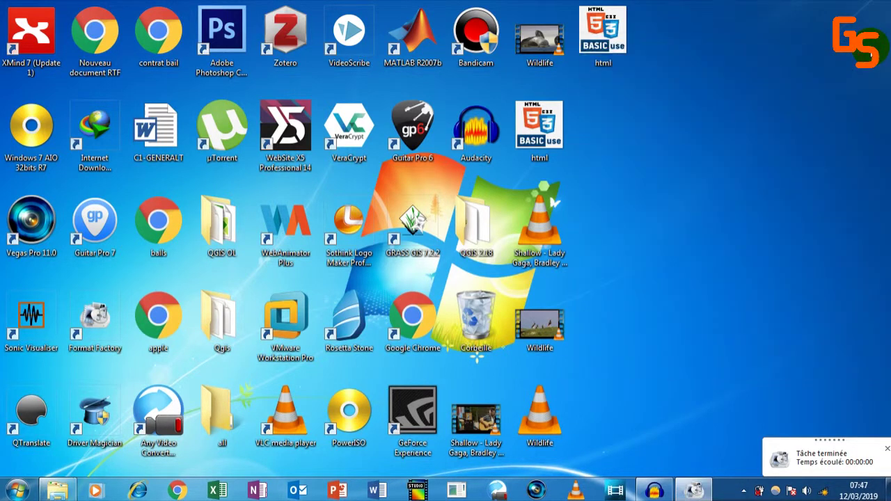